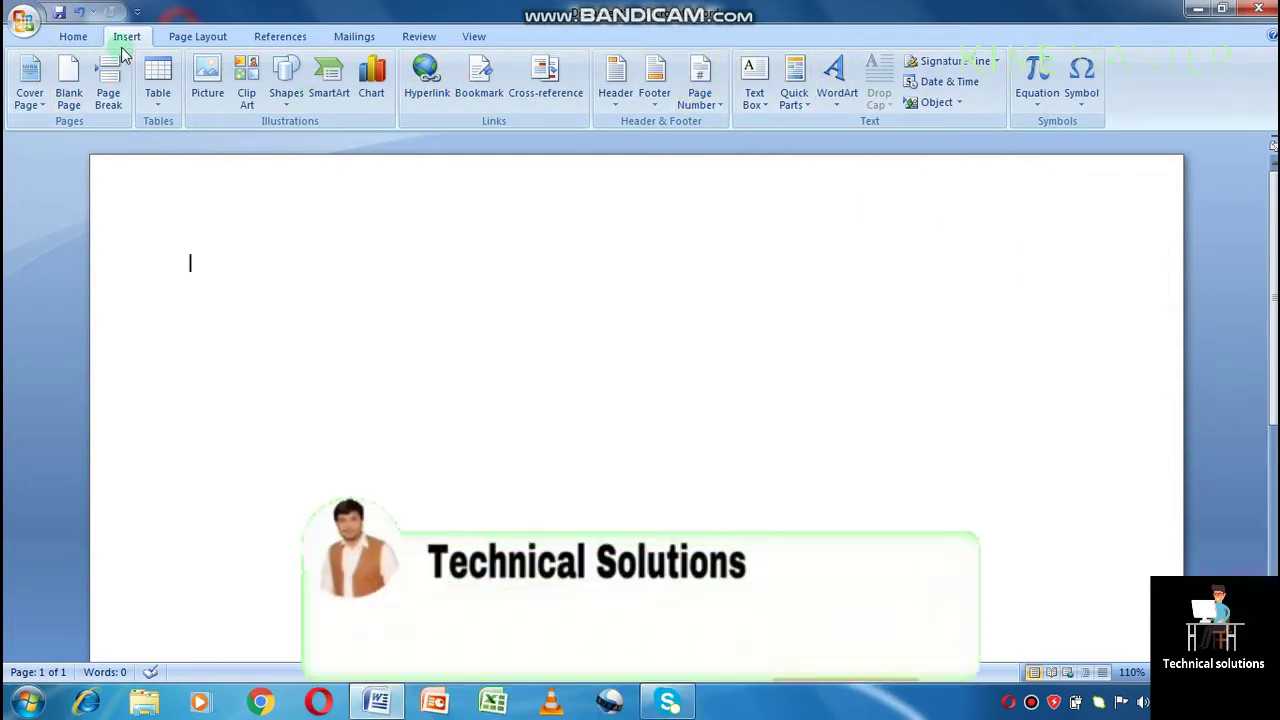
- Start a new WordArt in the yellow dotted style from the fourth row, last column
left_click(840, 100)
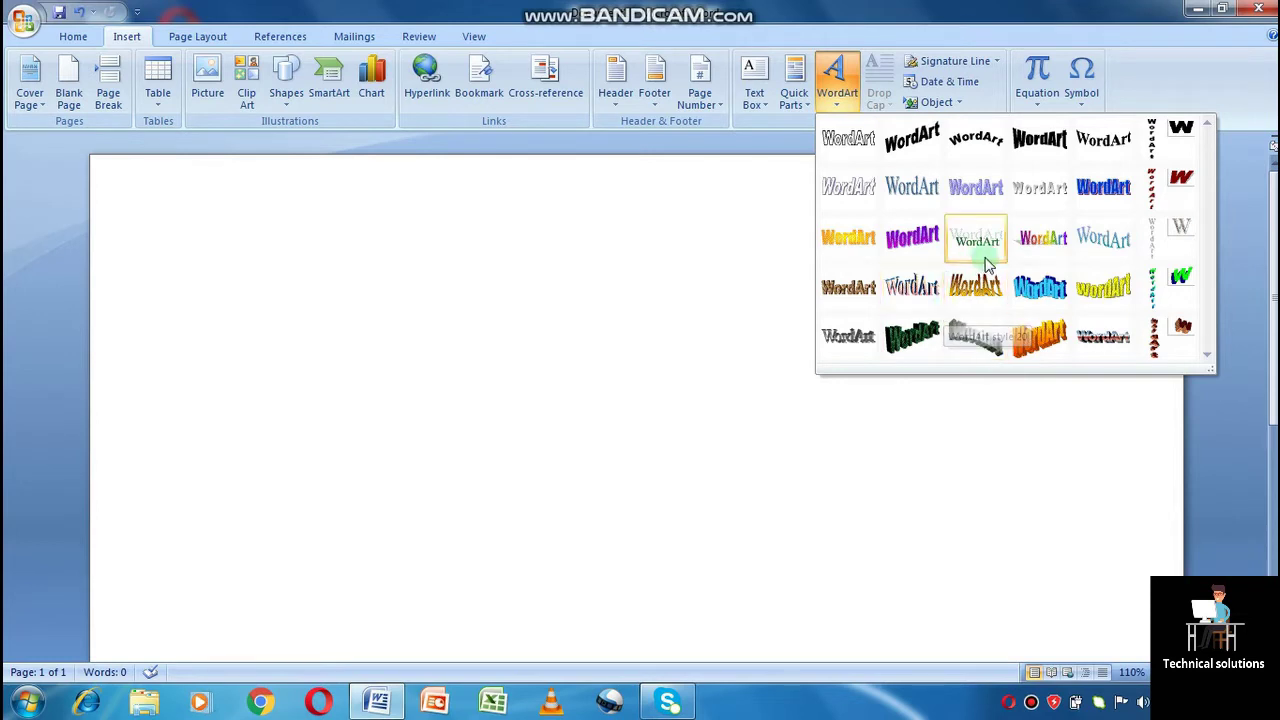
left_click(1100, 280)
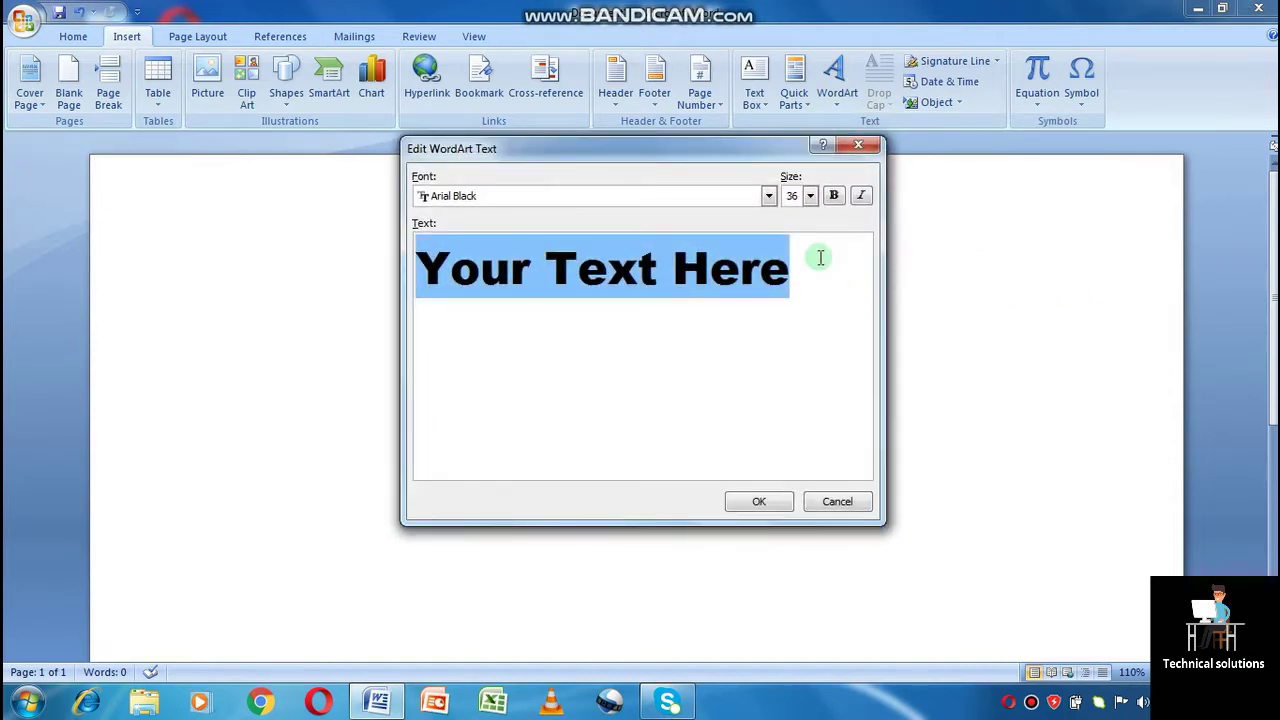
- Enter 'how to insert wordart in ms word' as the WordArt text in Arial Black and place it
type("howto")
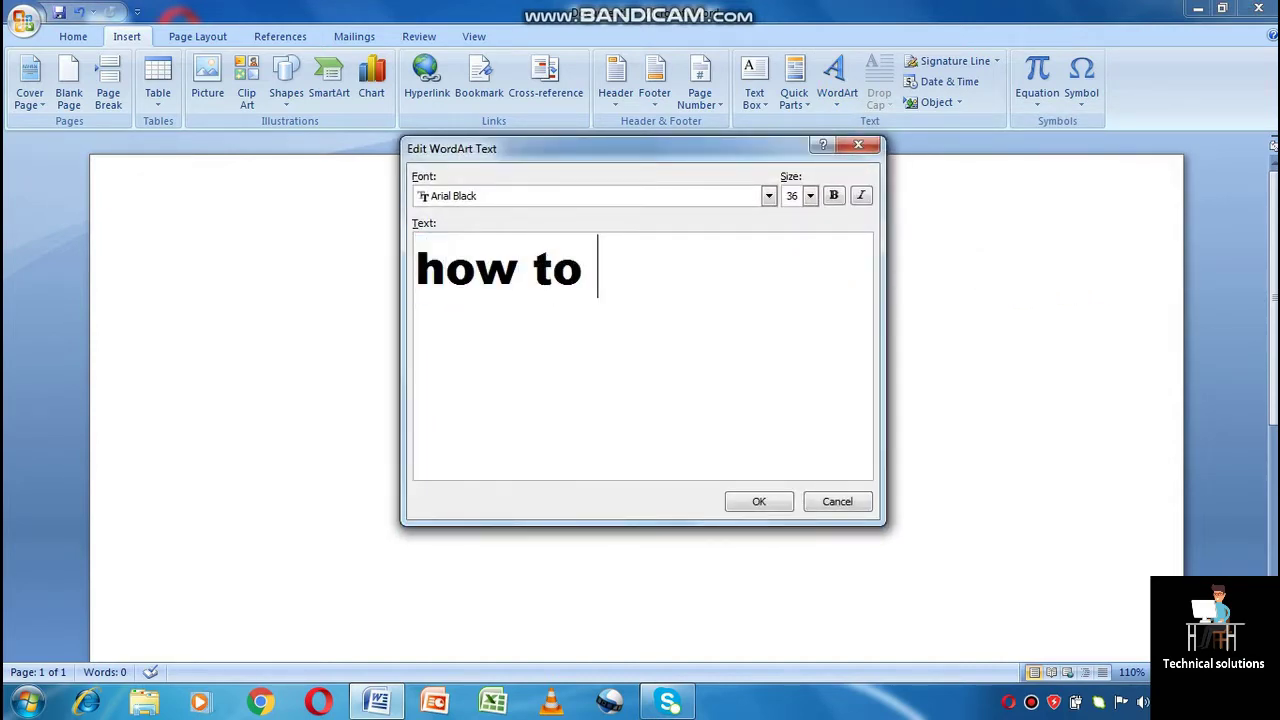
type("in")
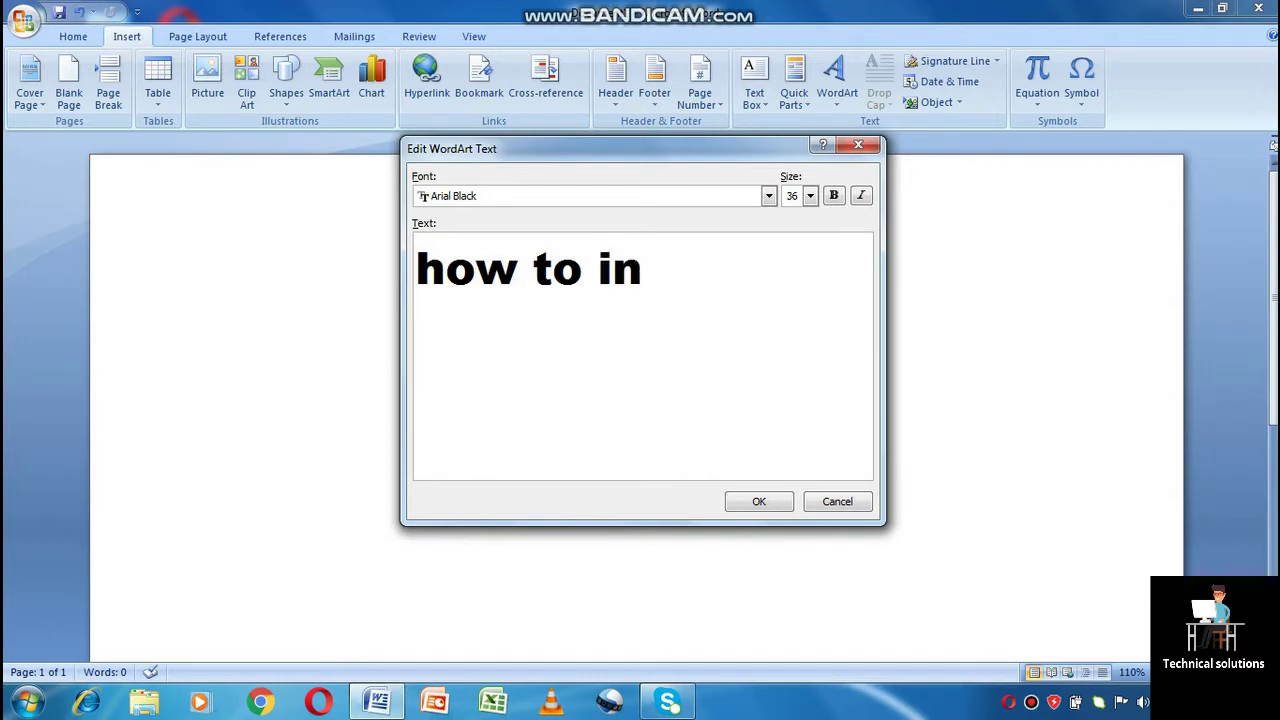
type("sert")
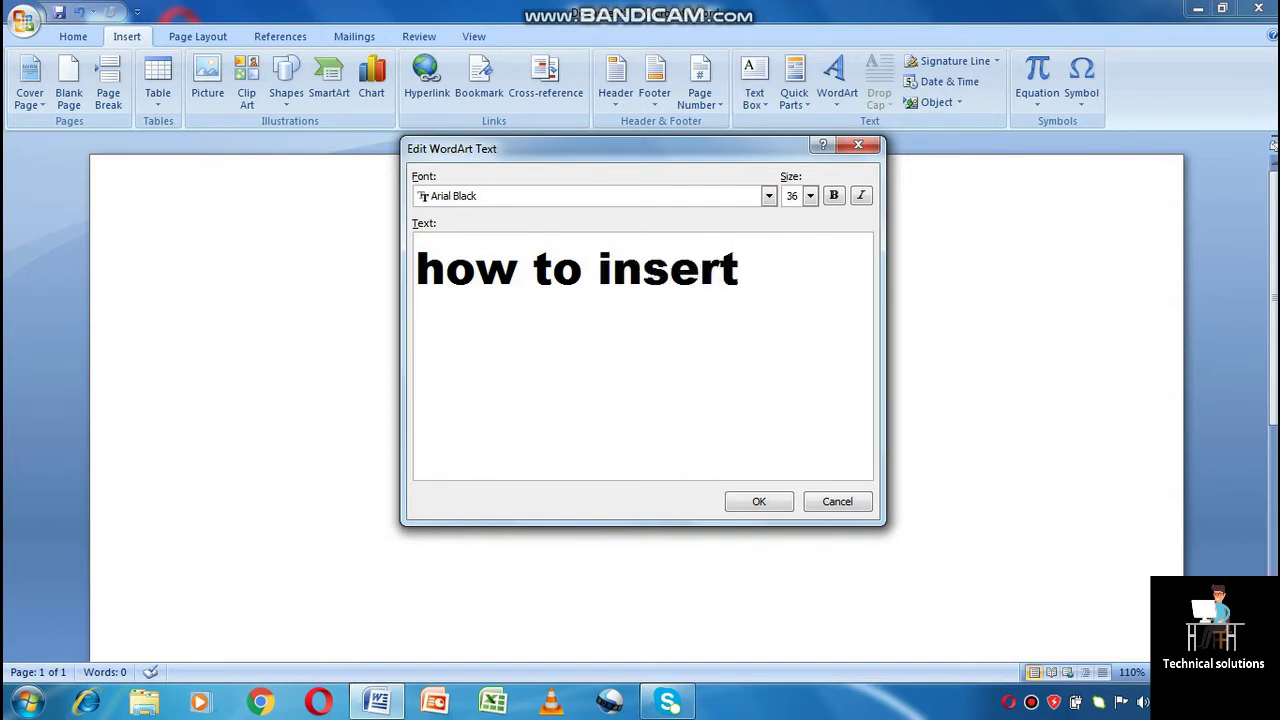
type(" wpr")
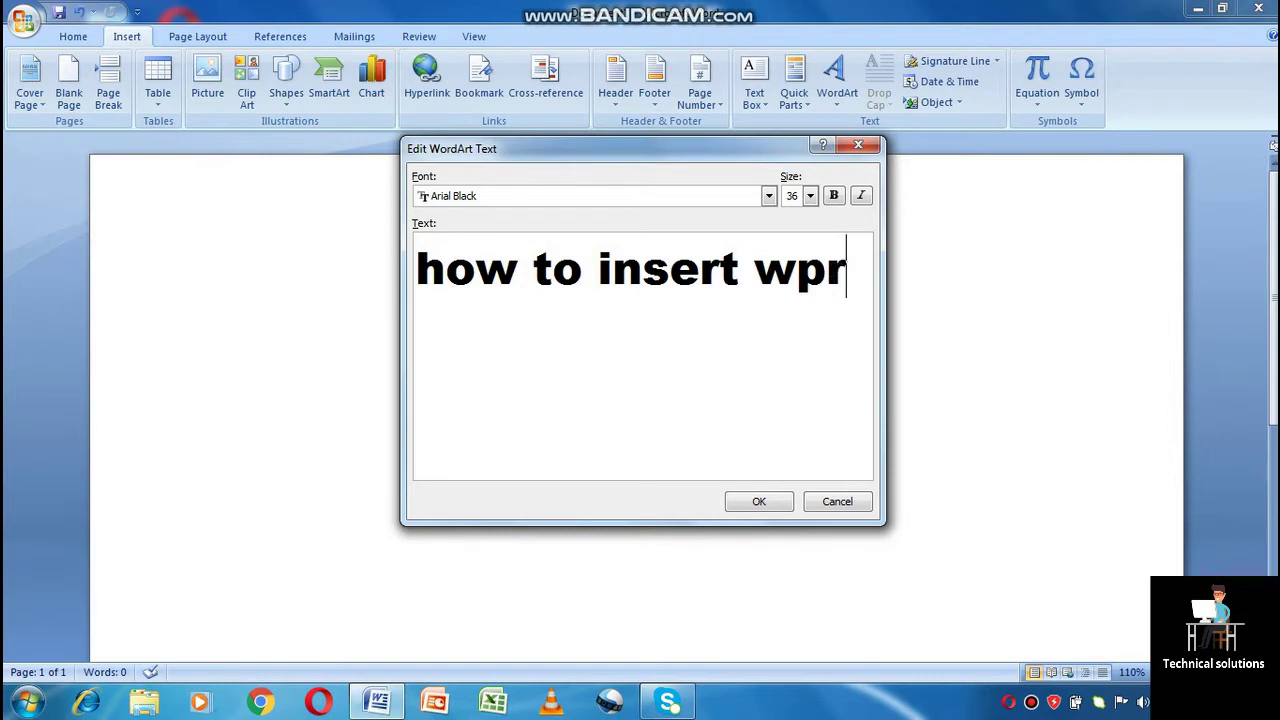
type("d")
key("BackSpace")
key("BackSpace")
key("BackSpace")
key("BackSpace")
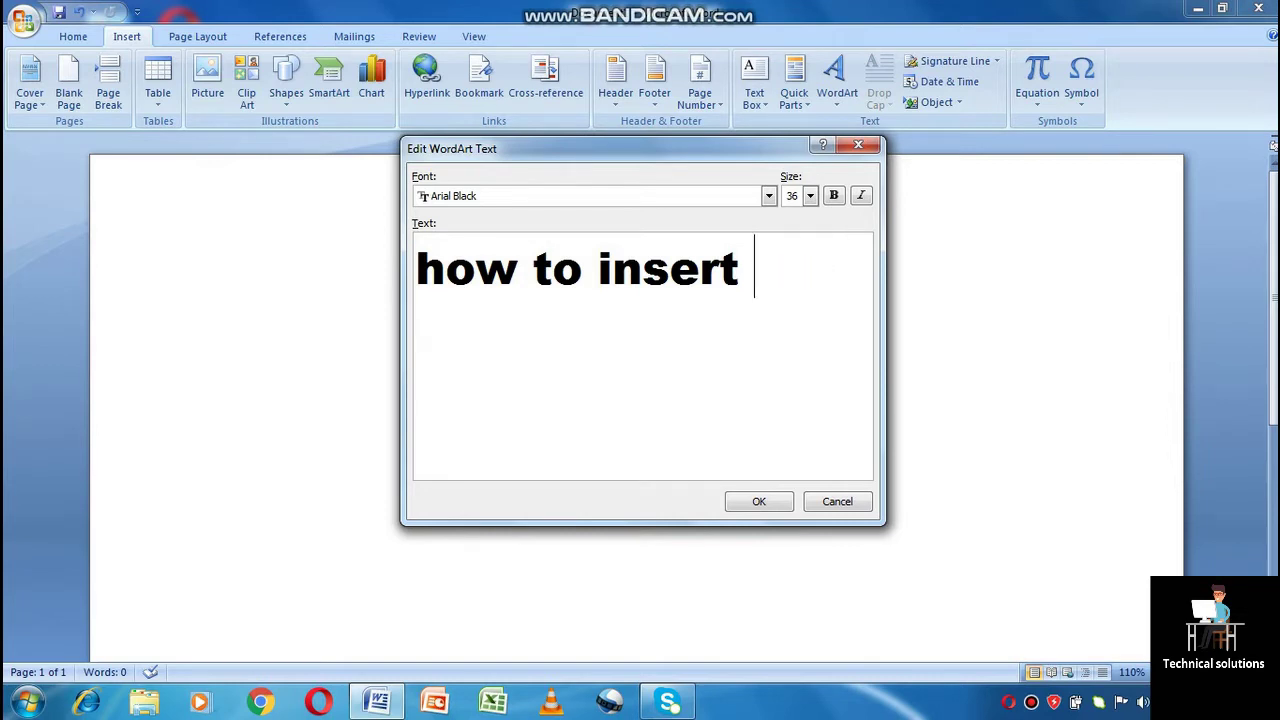
type("word")
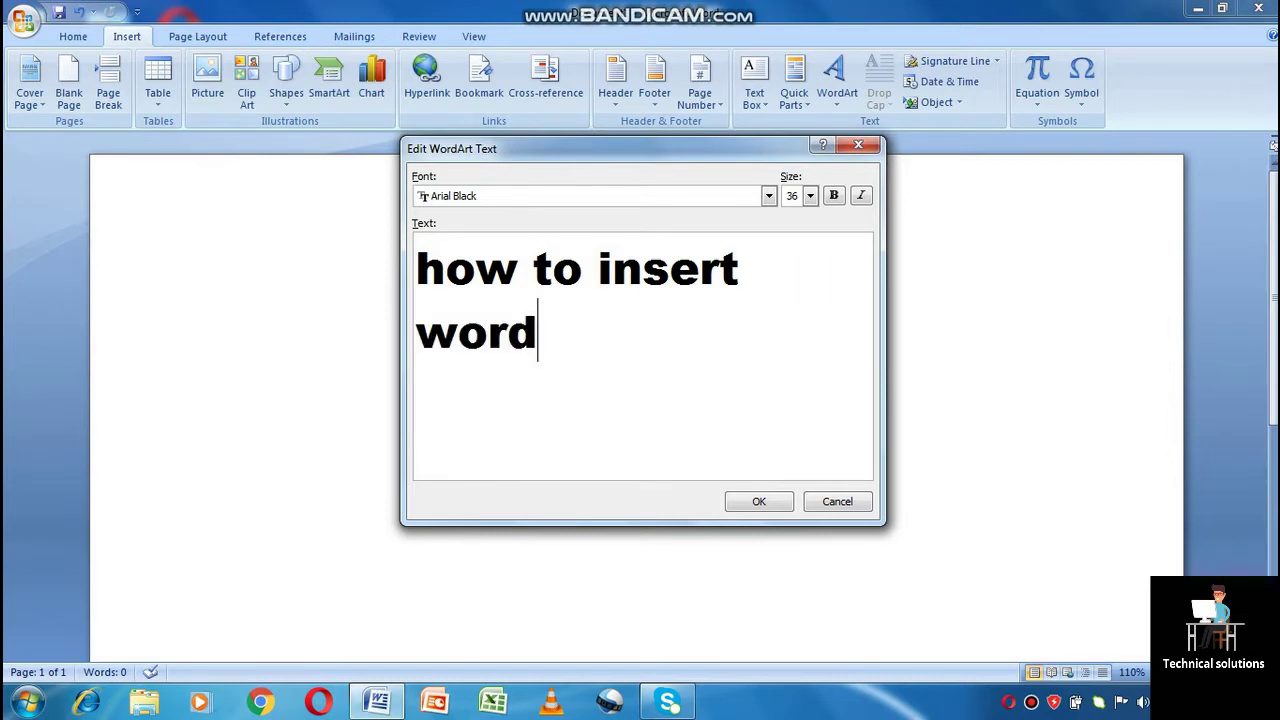
type("art ")
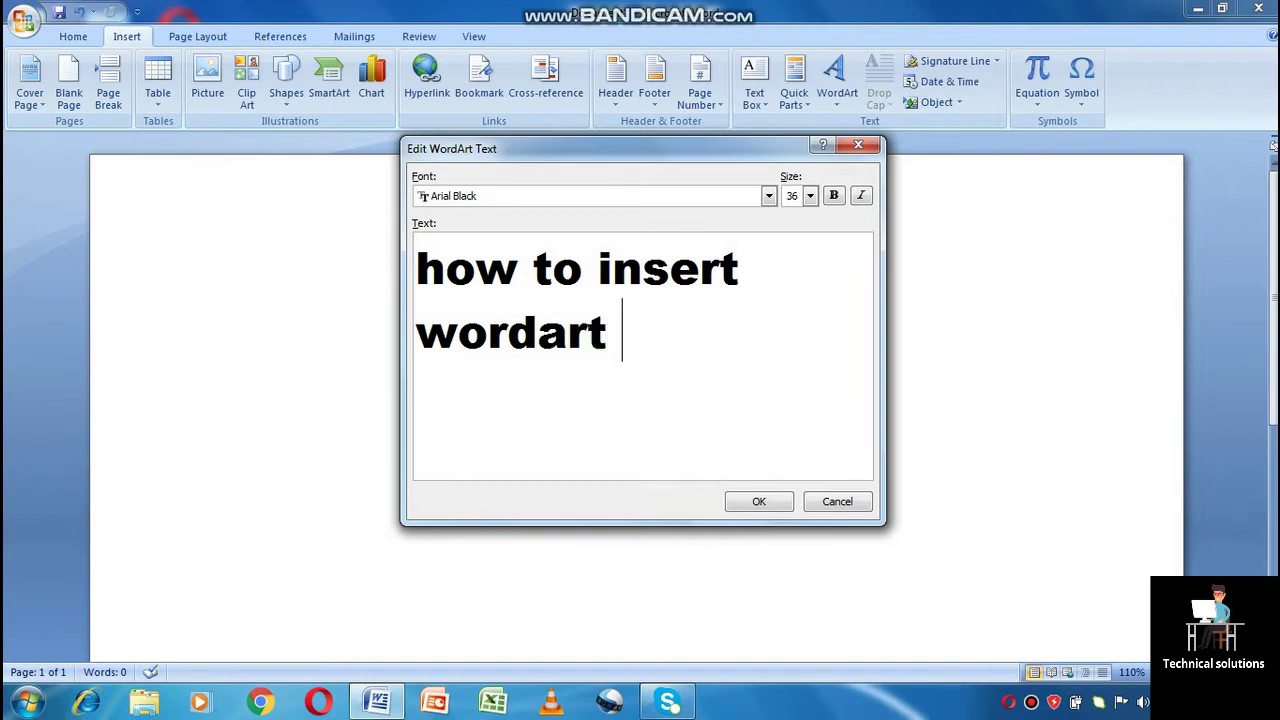
type("in ms ")
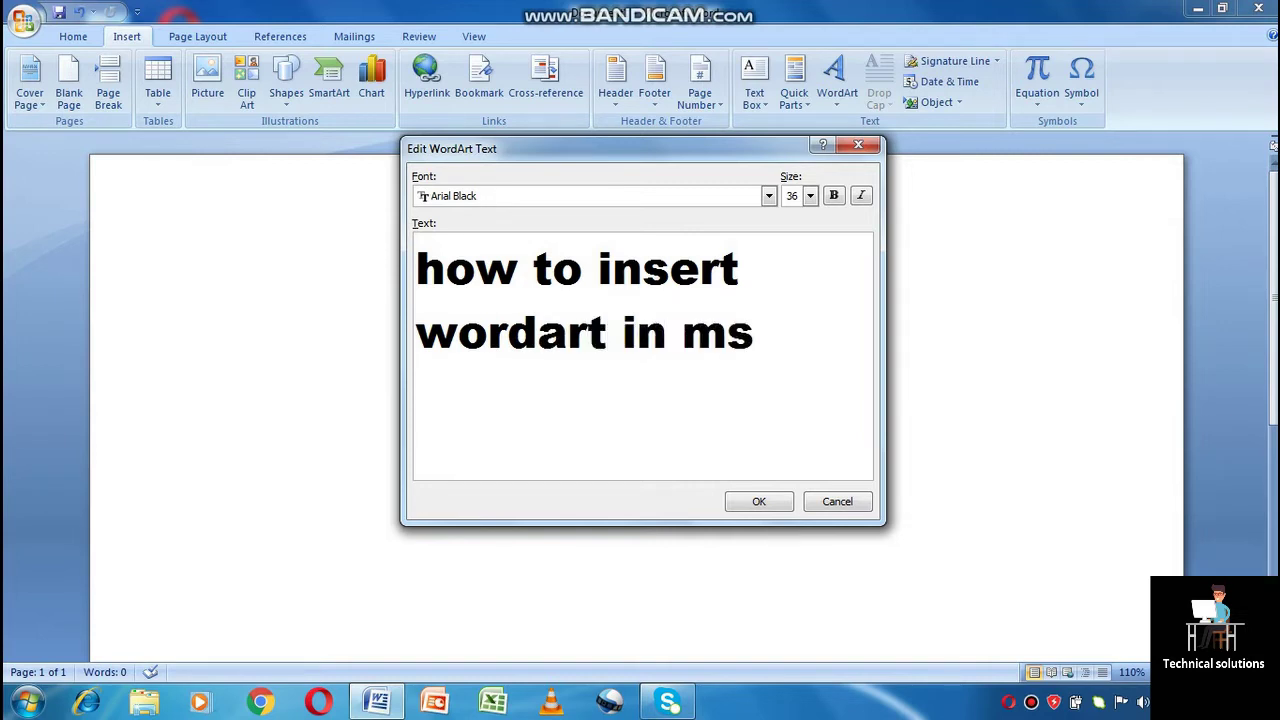
type("word")
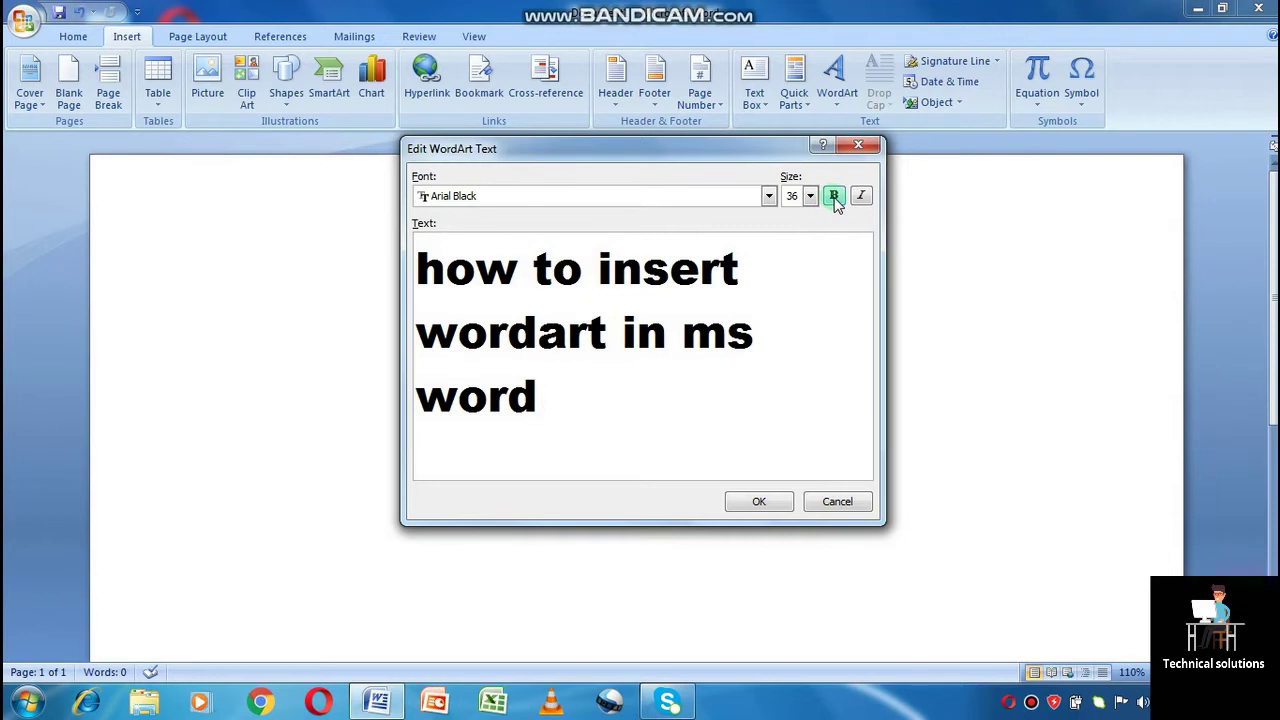
left_click(769, 198)
left_click(848, 280)
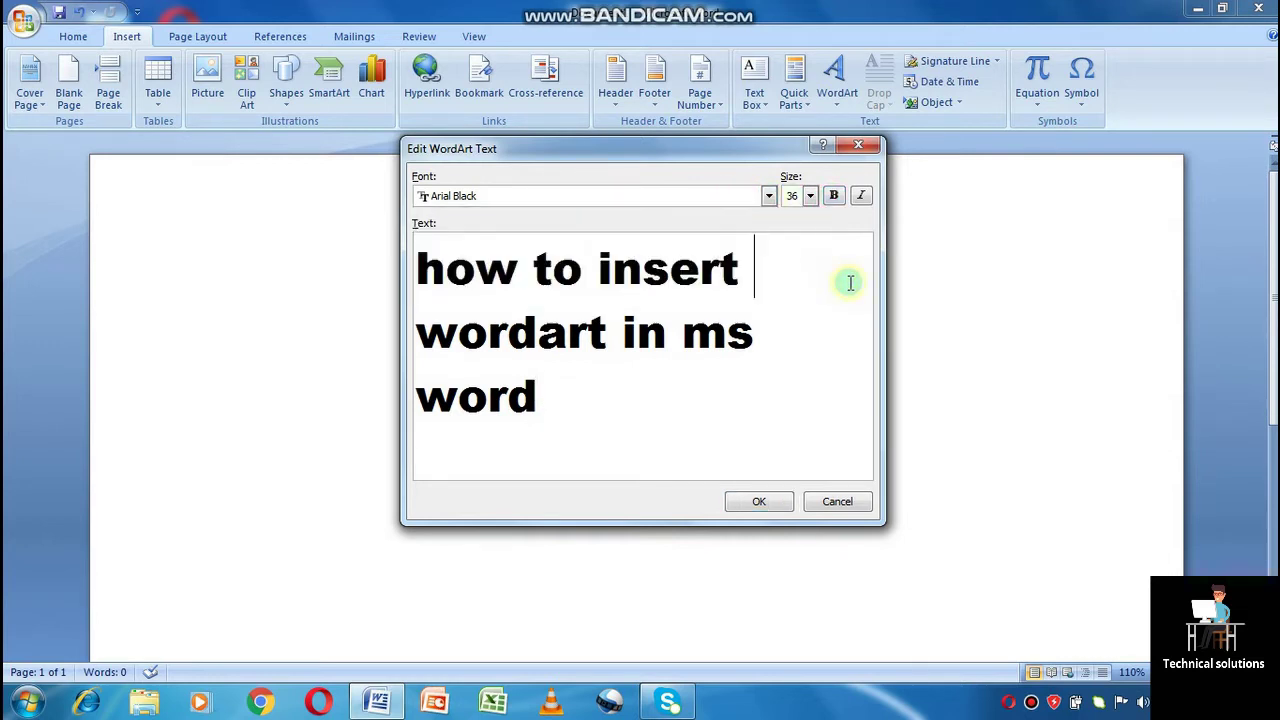
left_click(771, 512)
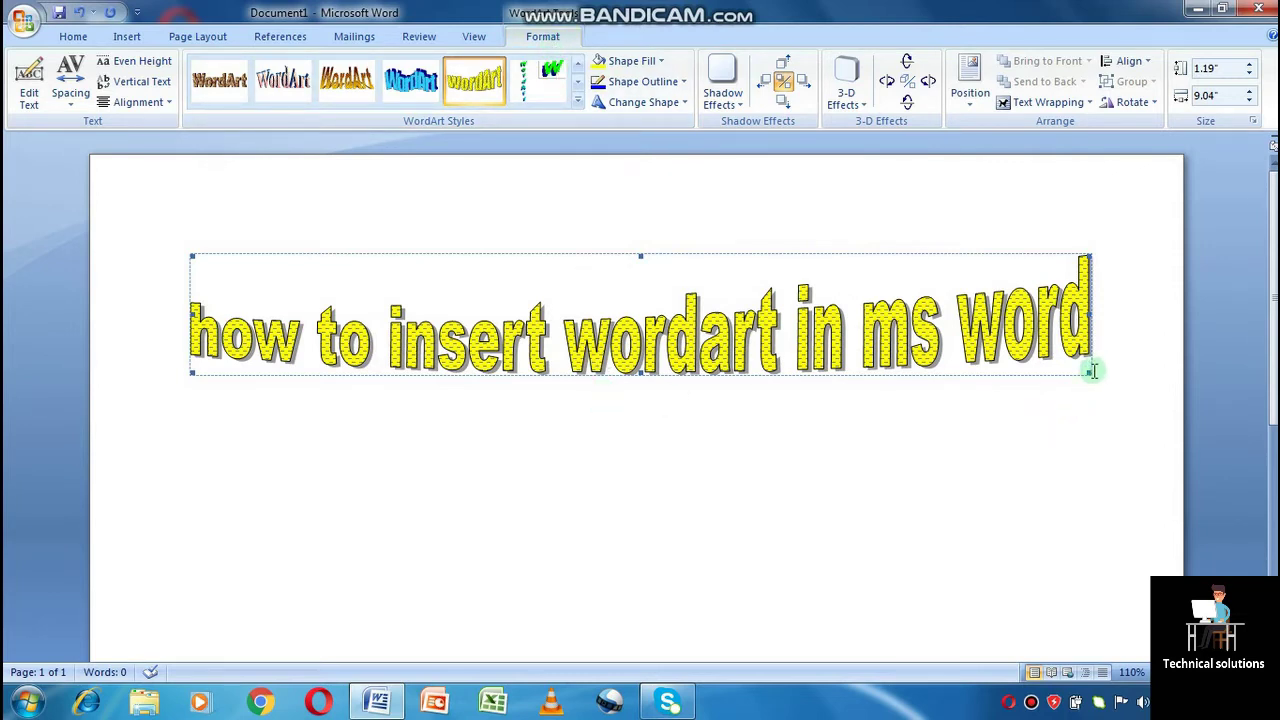
- Enlarge the WordArt to about 1.58 by 9.24 inches and expand the WordArt Styles gallery
left_click_drag(1089, 371, 1108, 412)
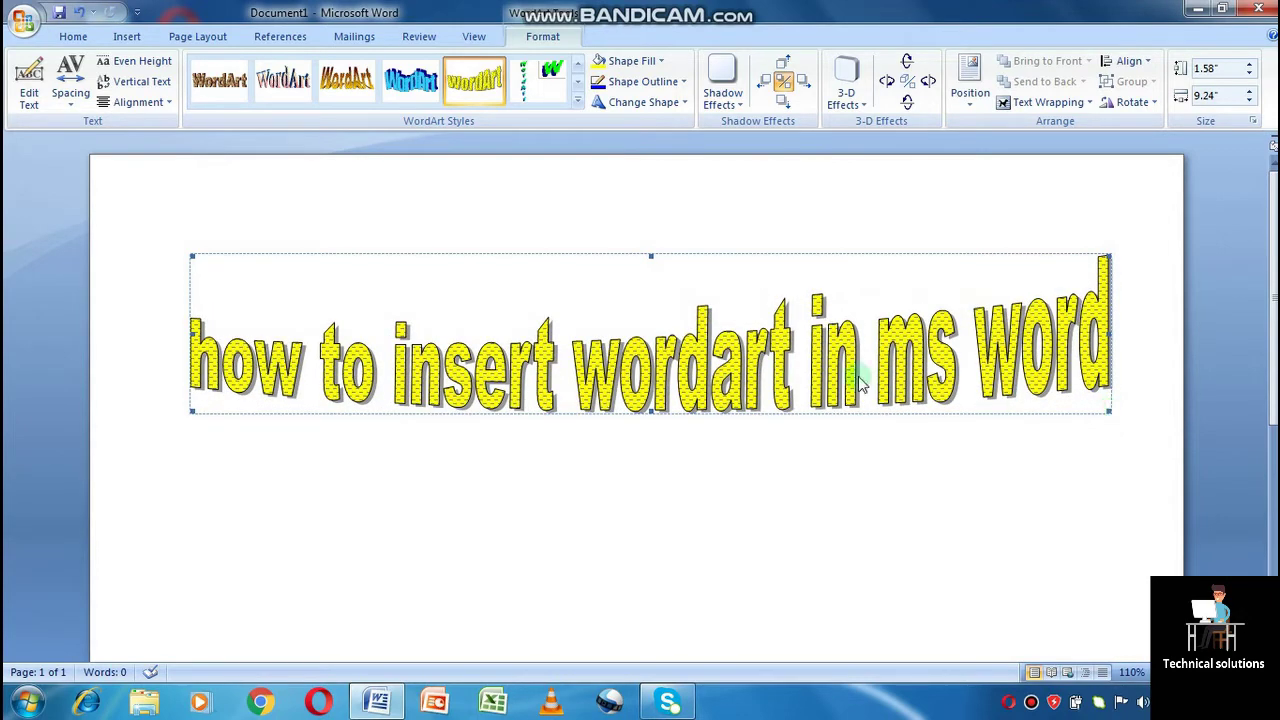
left_click(578, 100)
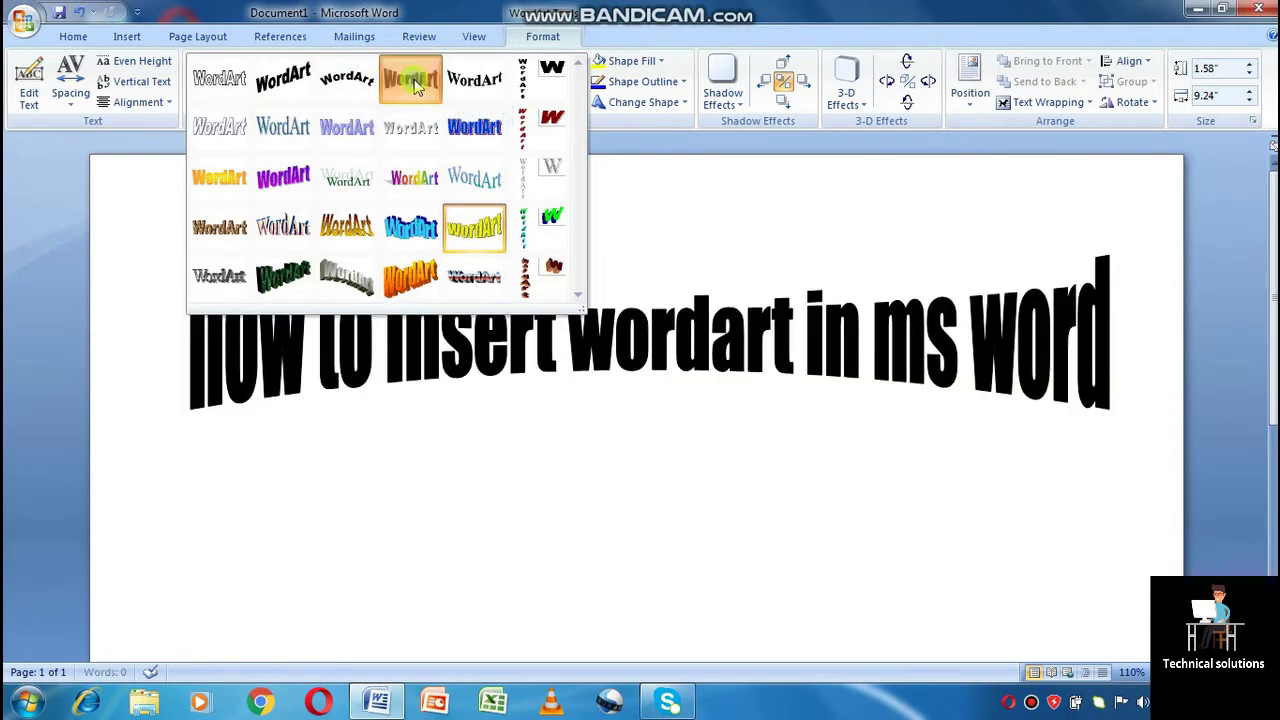
- Apply the black tall condensed style from the gallery's top row
left_click(415, 87)
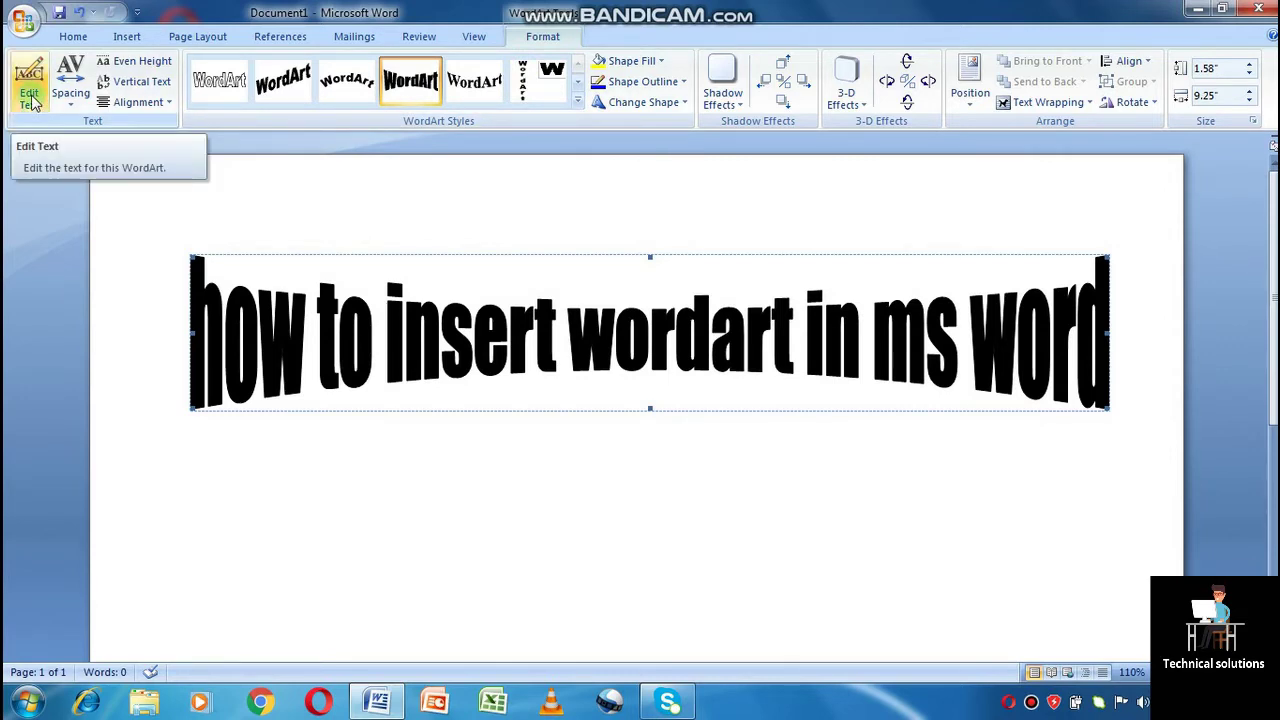
- Try very tight letter spacing on the WordArt, then restore normal spacing
left_click(71, 98)
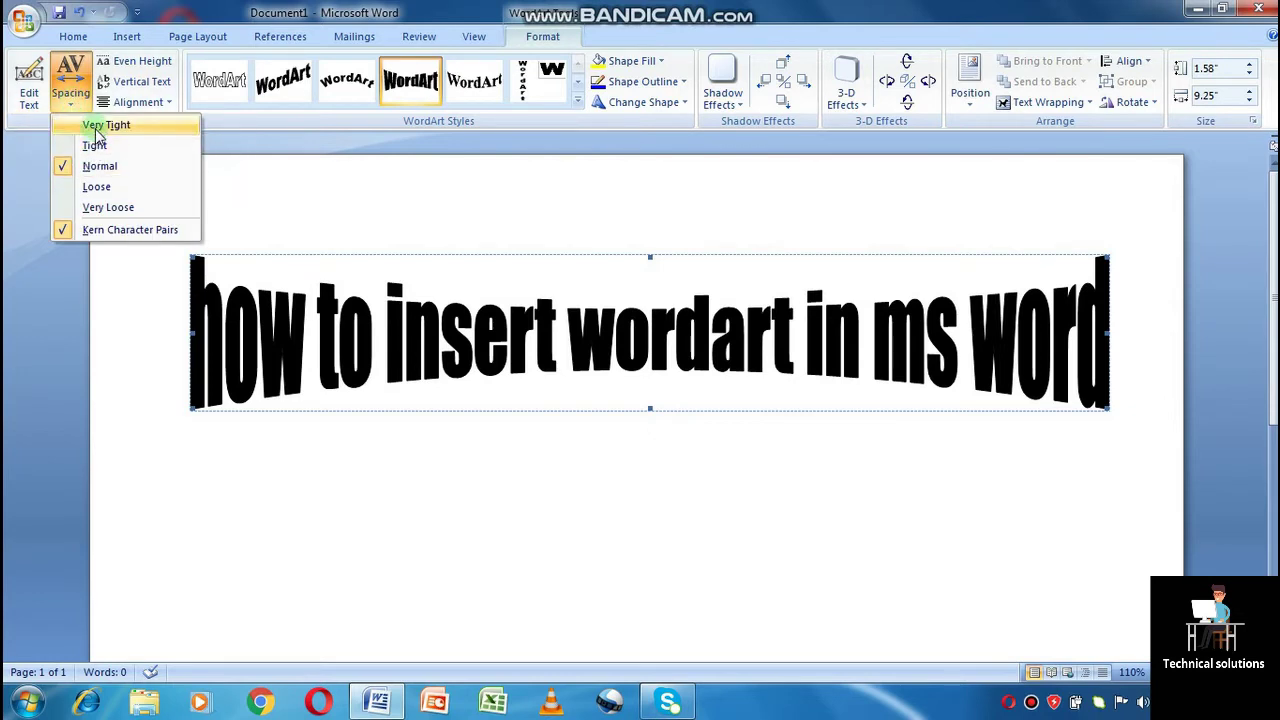
left_click(96, 127)
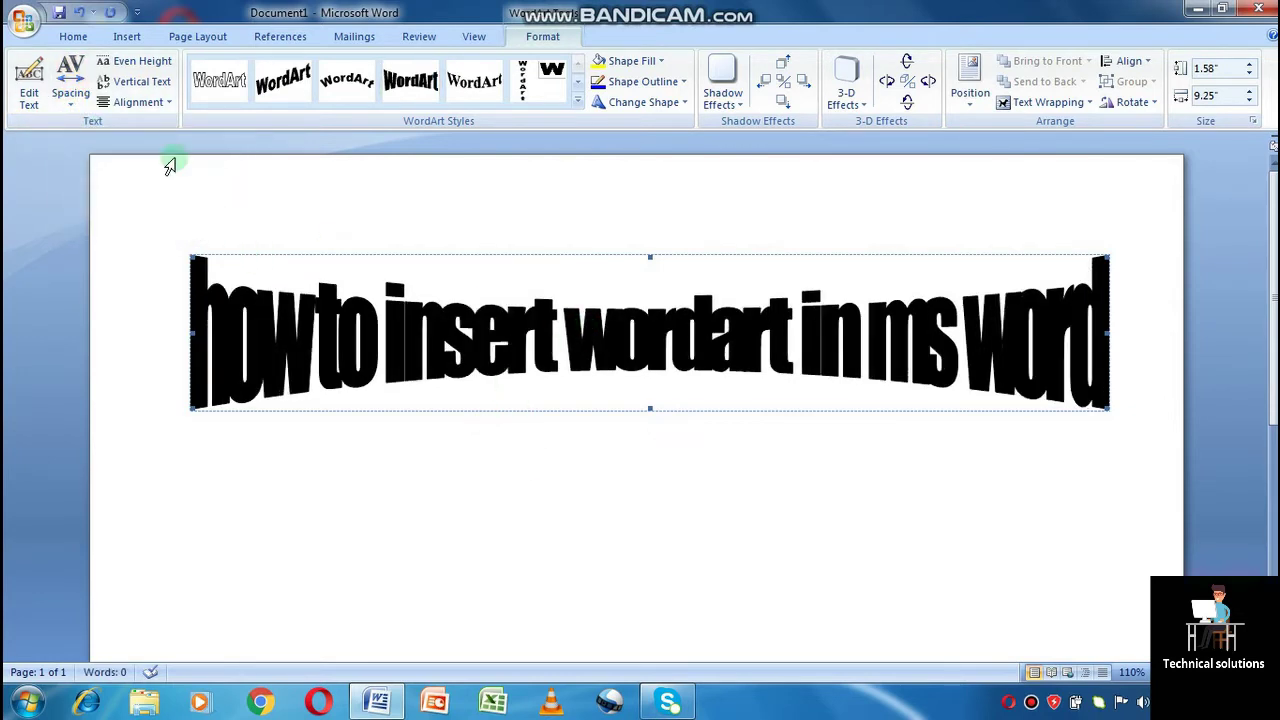
left_click(71, 95)
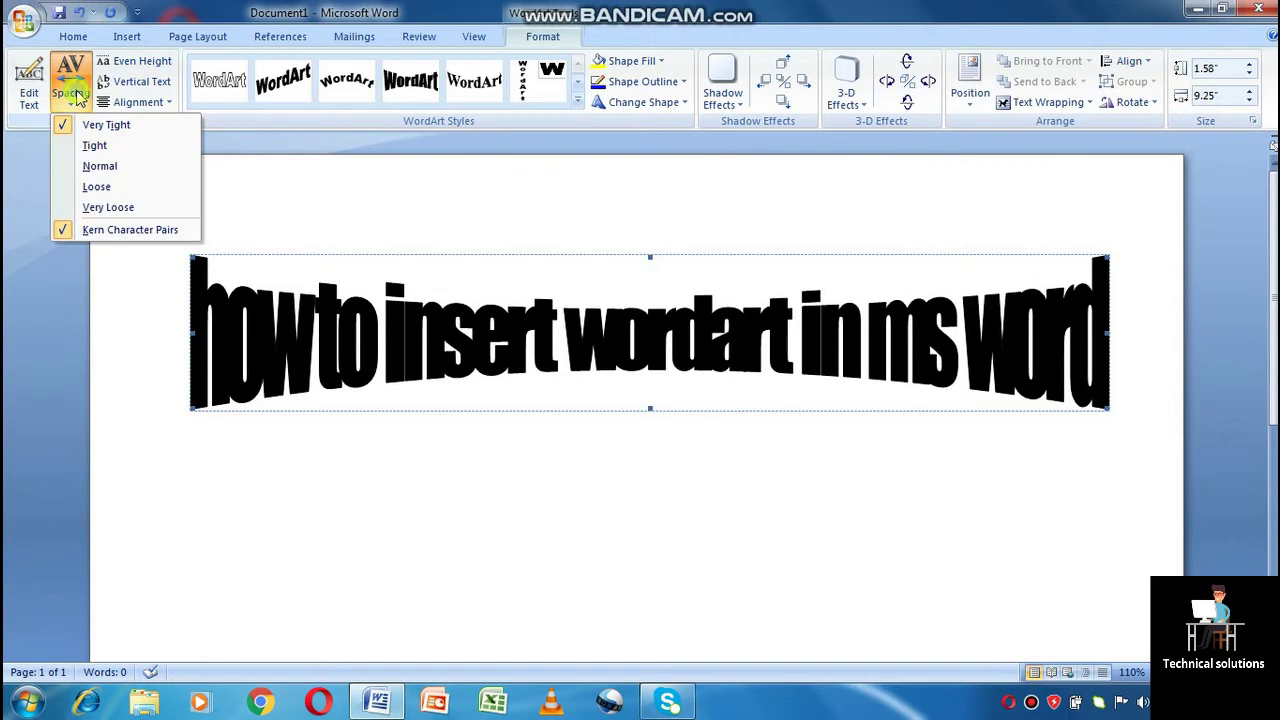
left_click(99, 167)
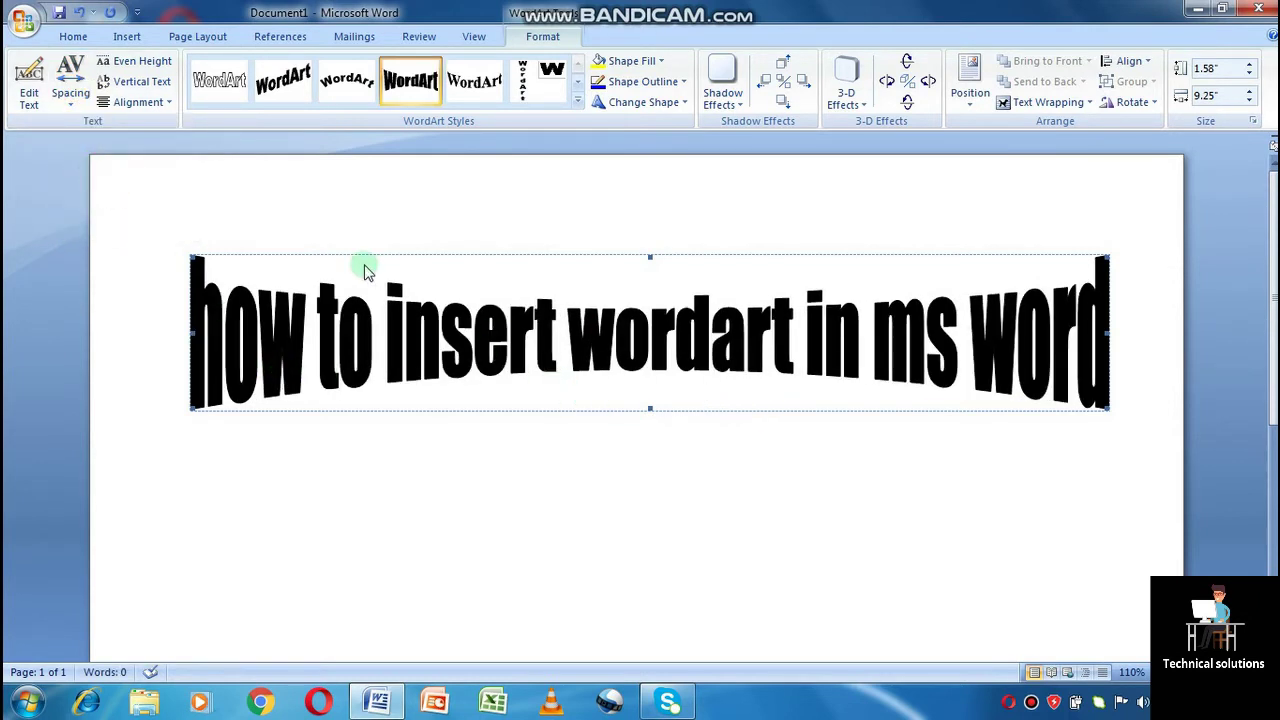
- Toggle equal letter heights and vertical text back off, keeping the WordArt on one horizontal line
left_click(150, 72)
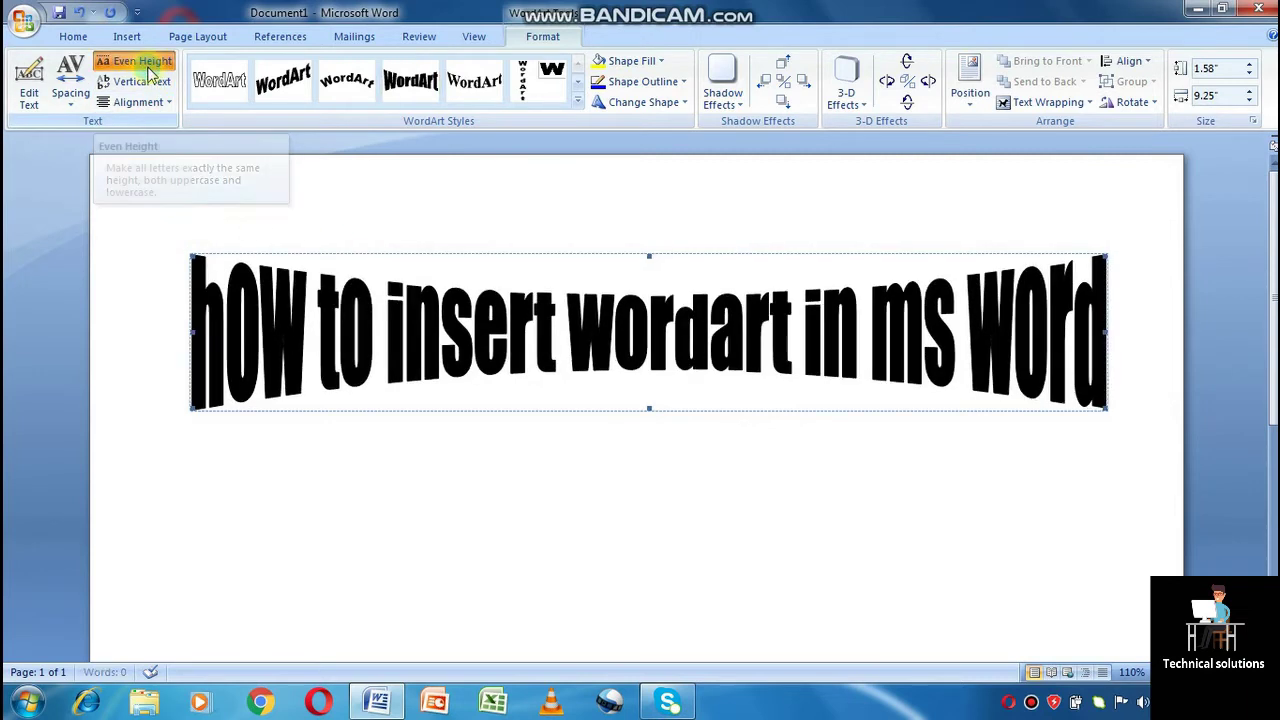
left_click(150, 72)
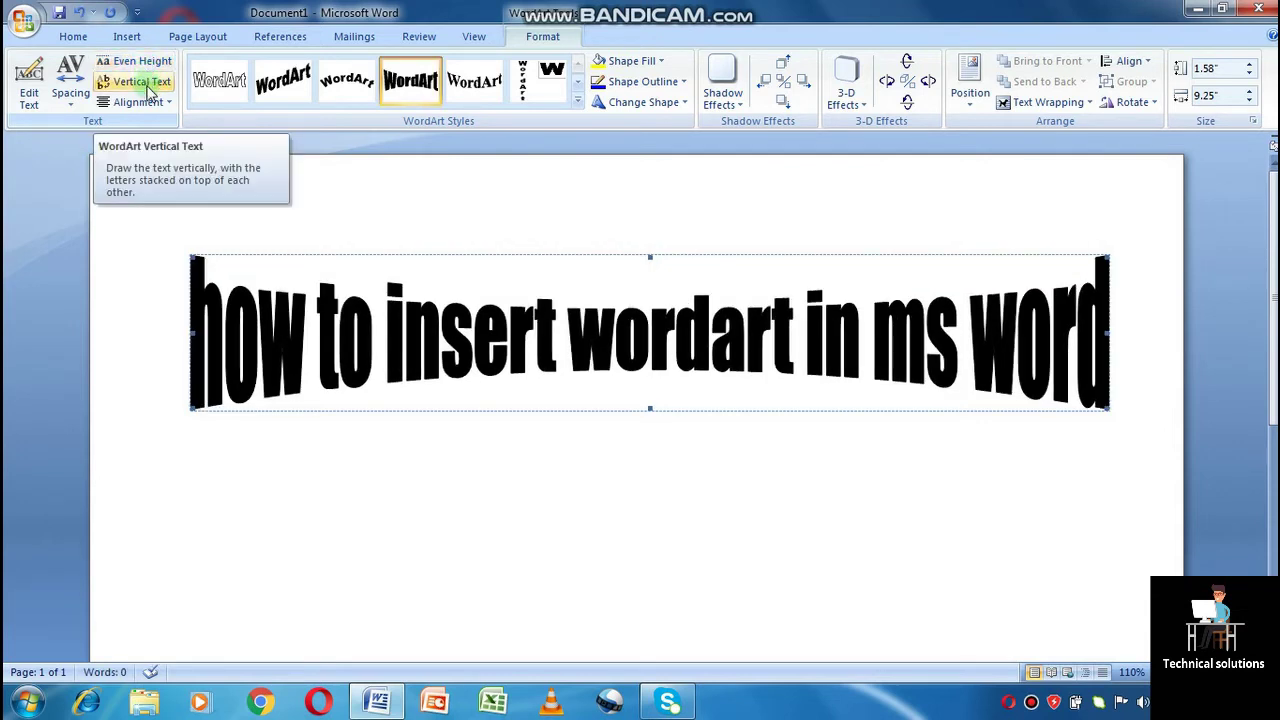
left_click(150, 88)
left_click(150, 88)
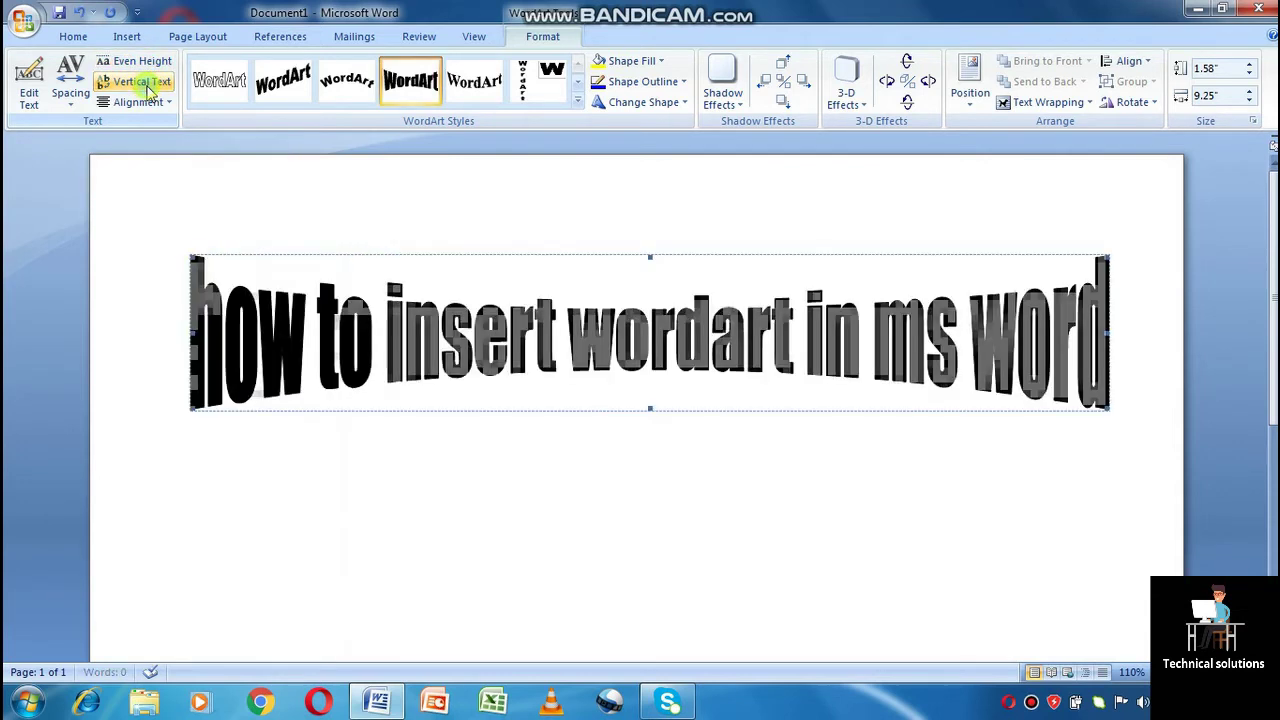
left_click(168, 104)
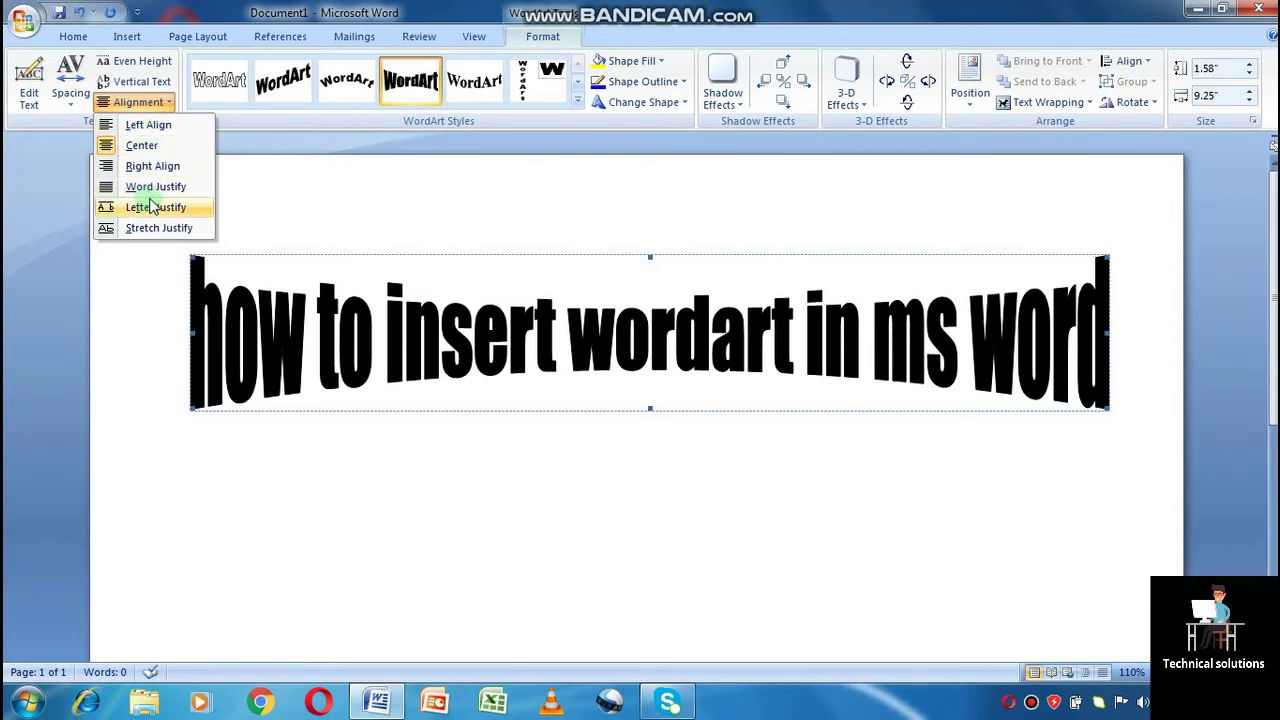
- Leave alignment and WordArt style unchanged and show the Shape Fill colour choices
left_click(252, 180)
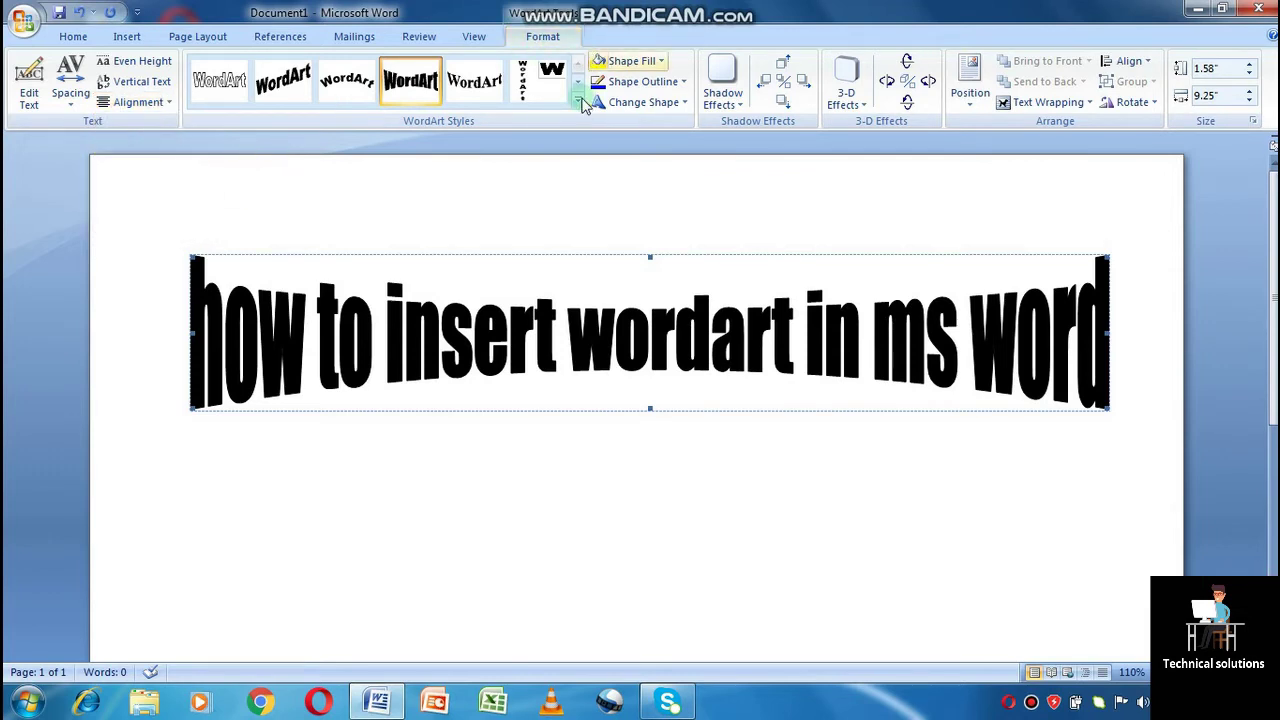
left_click(578, 104)
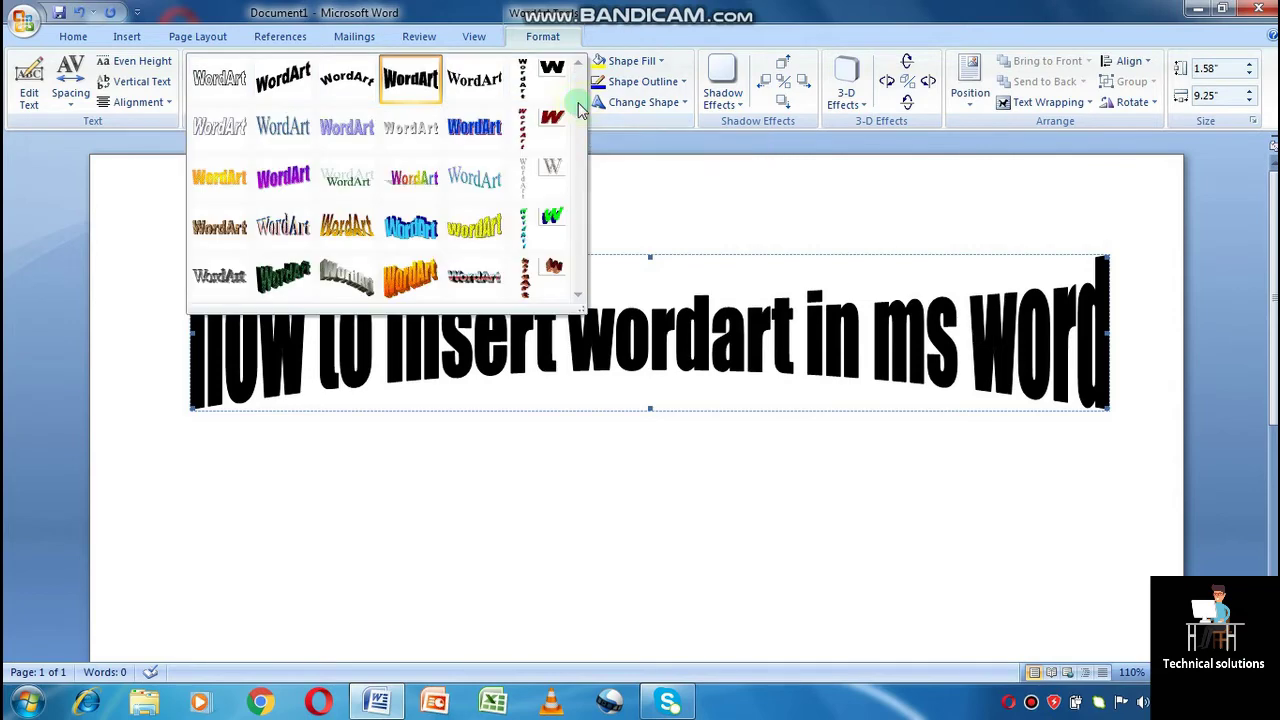
left_click(645, 210)
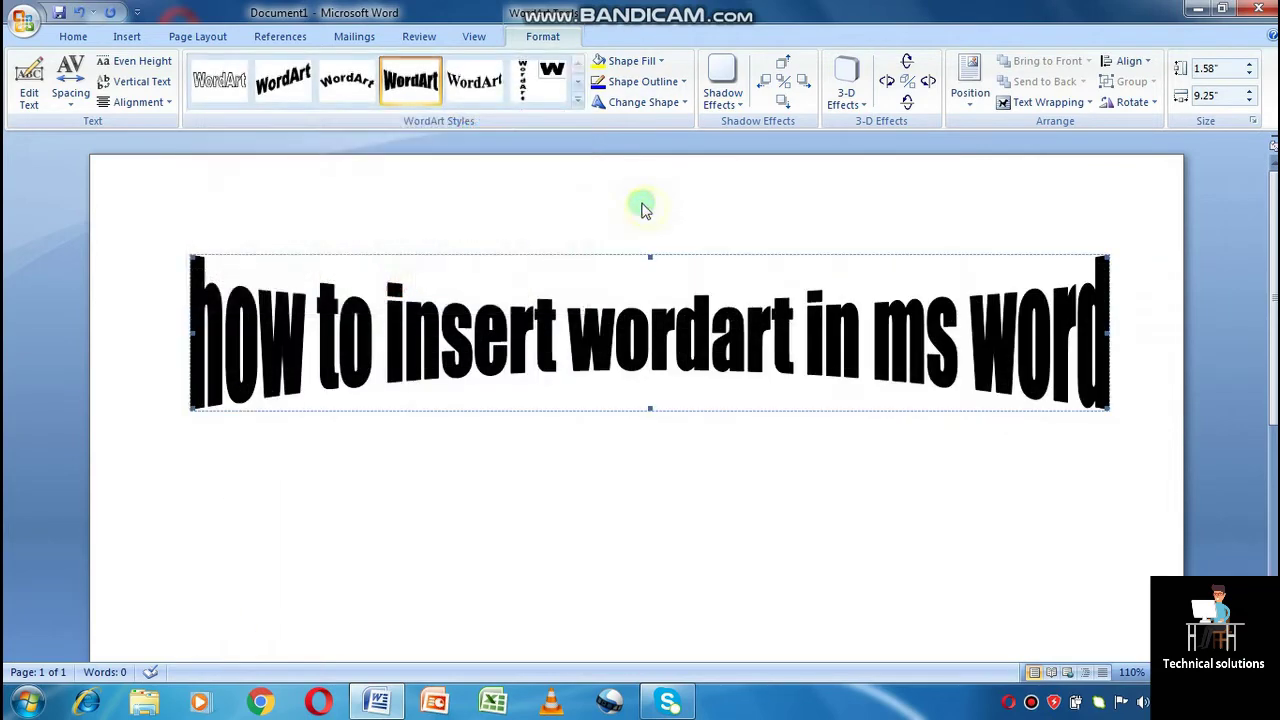
left_click(660, 62)
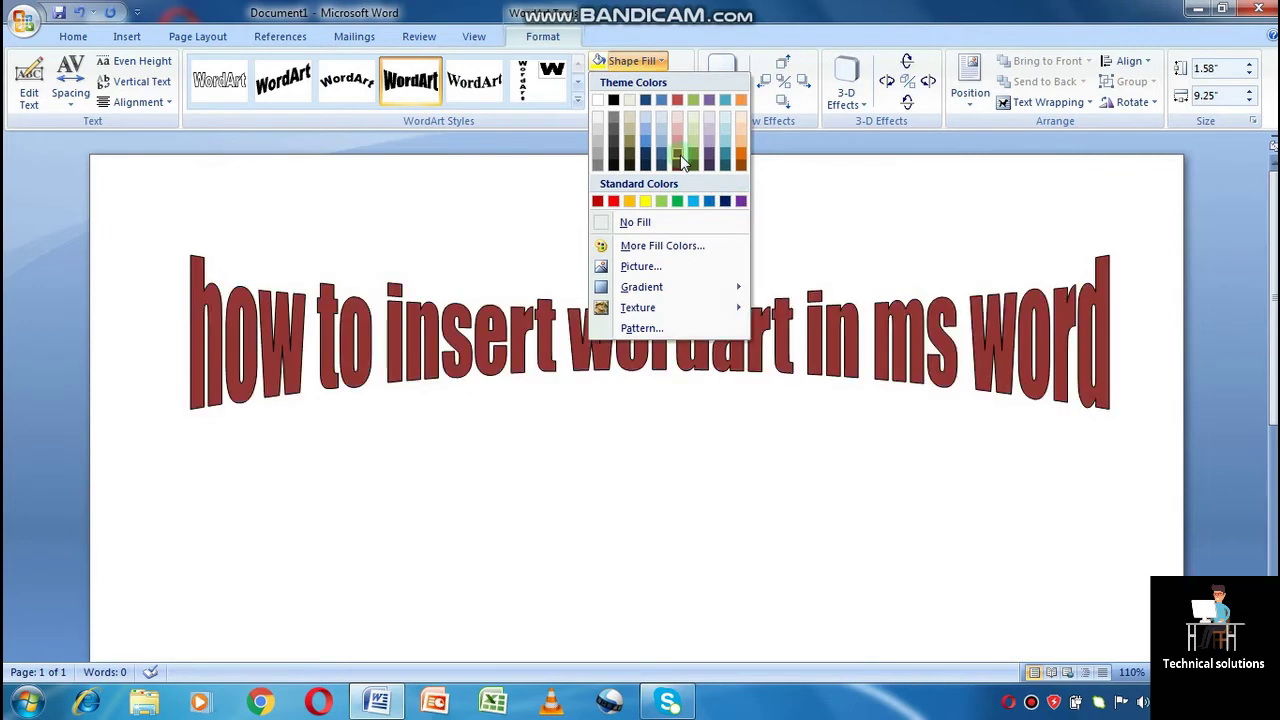
- Fill the WordArt text with magenta chosen from More Fill Colors
left_click(659, 247)
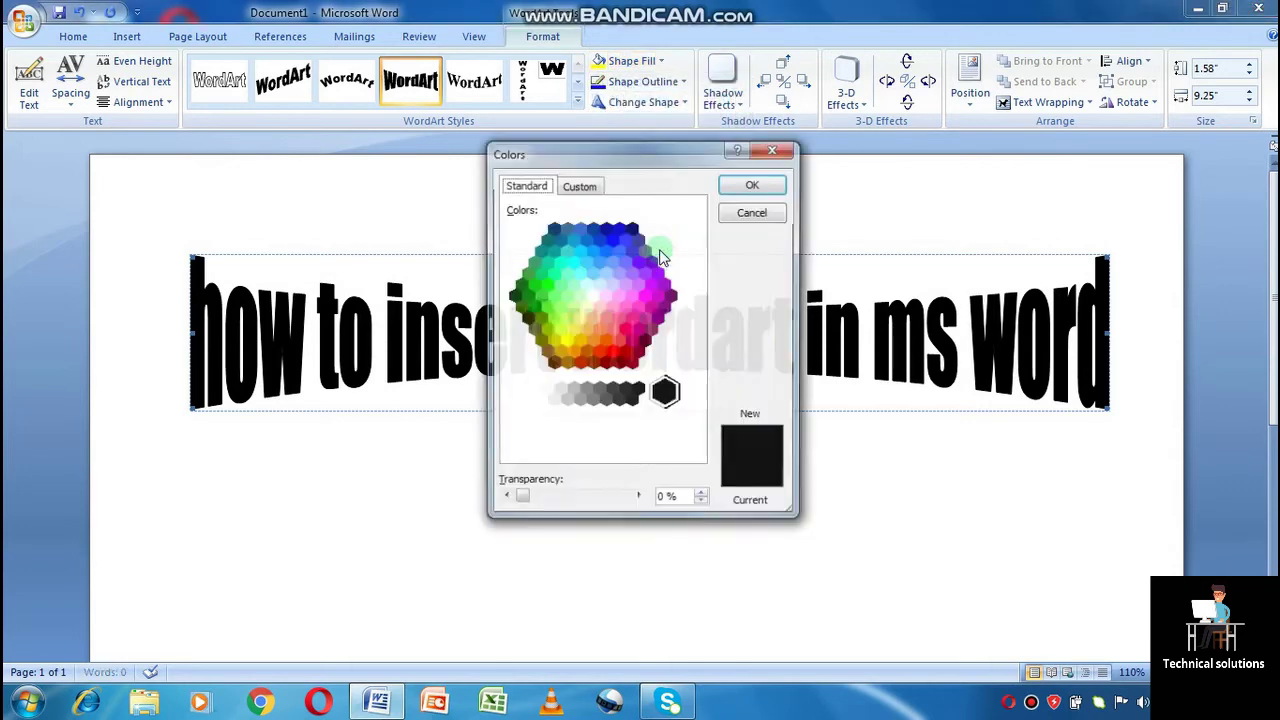
left_click(595, 300)
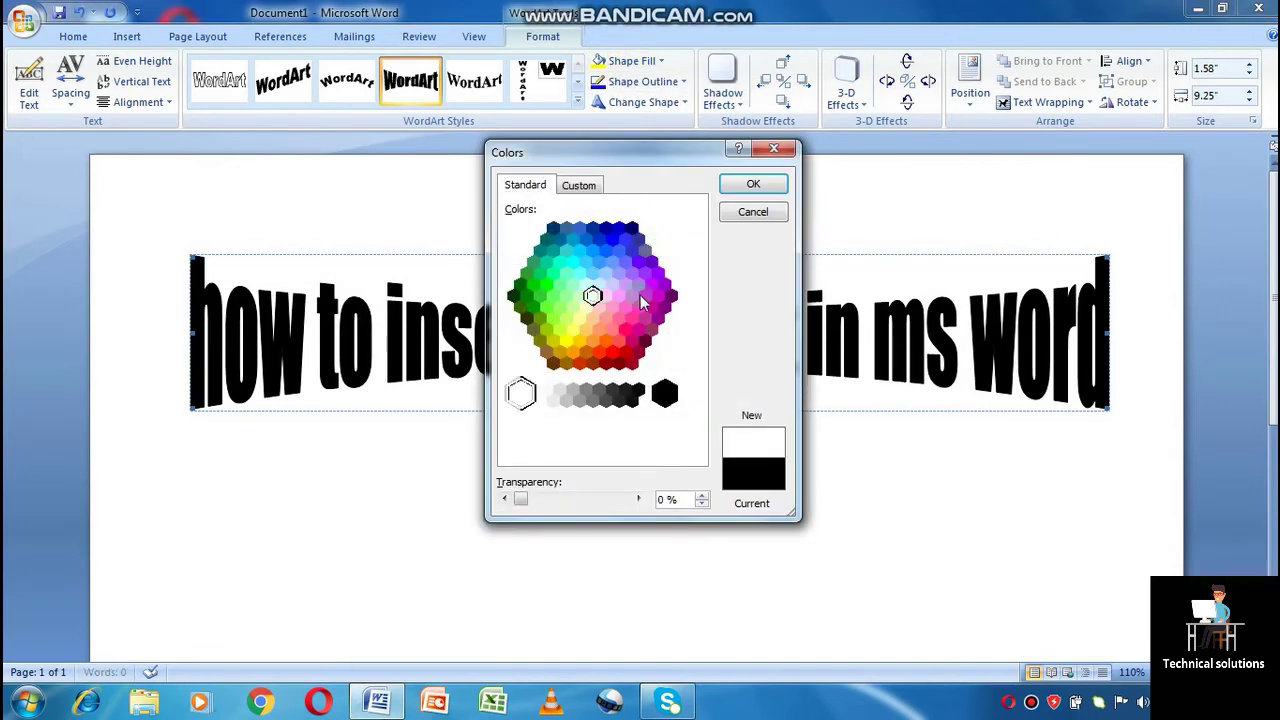
left_click(644, 298)
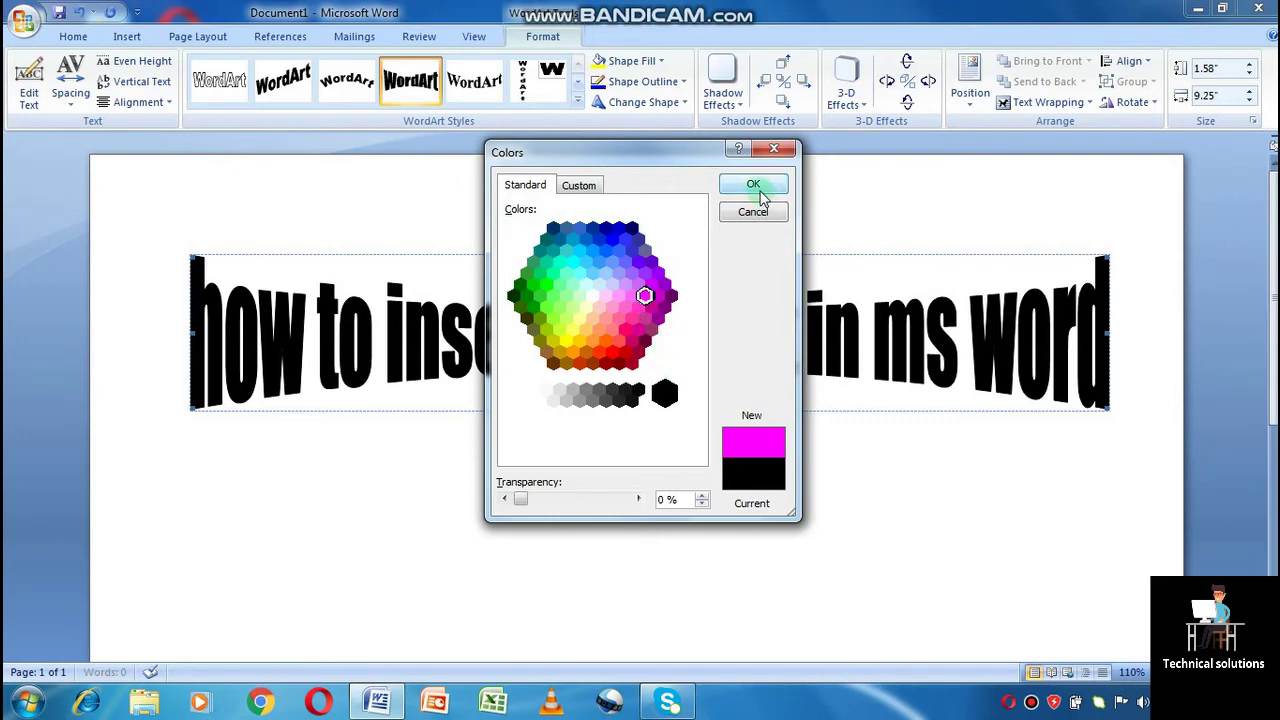
left_click(755, 188)
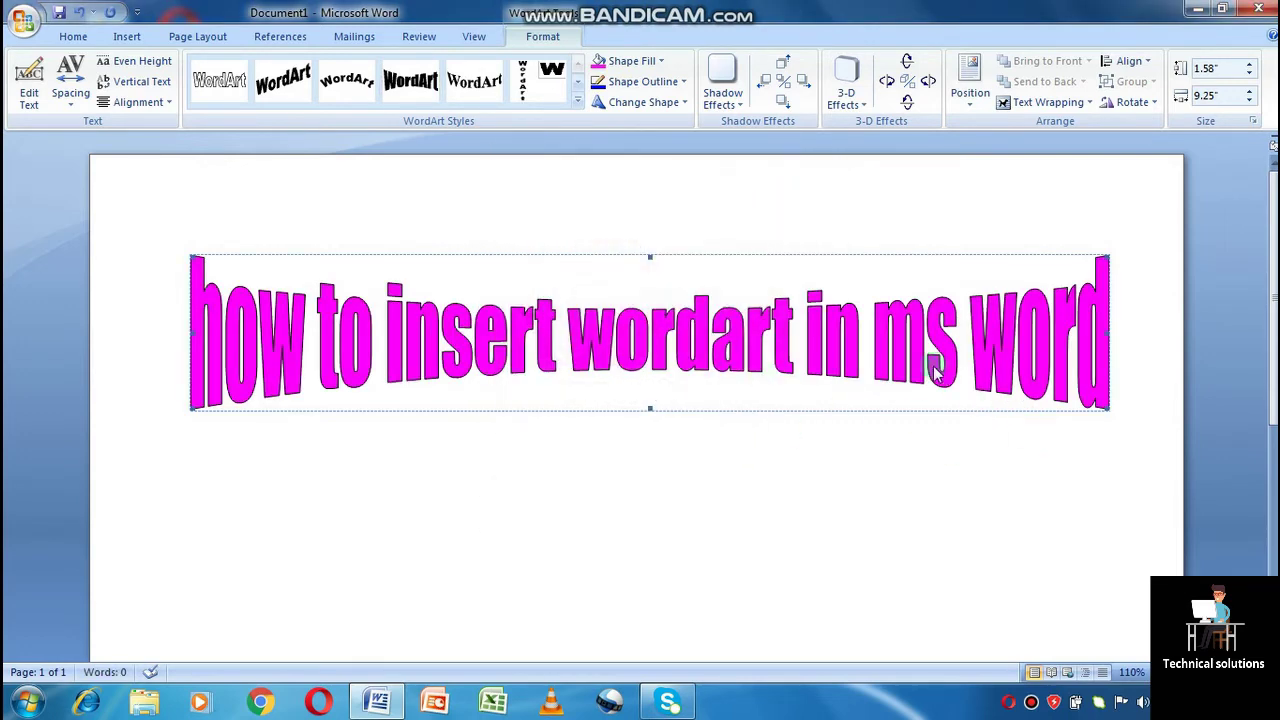
left_click(678, 86)
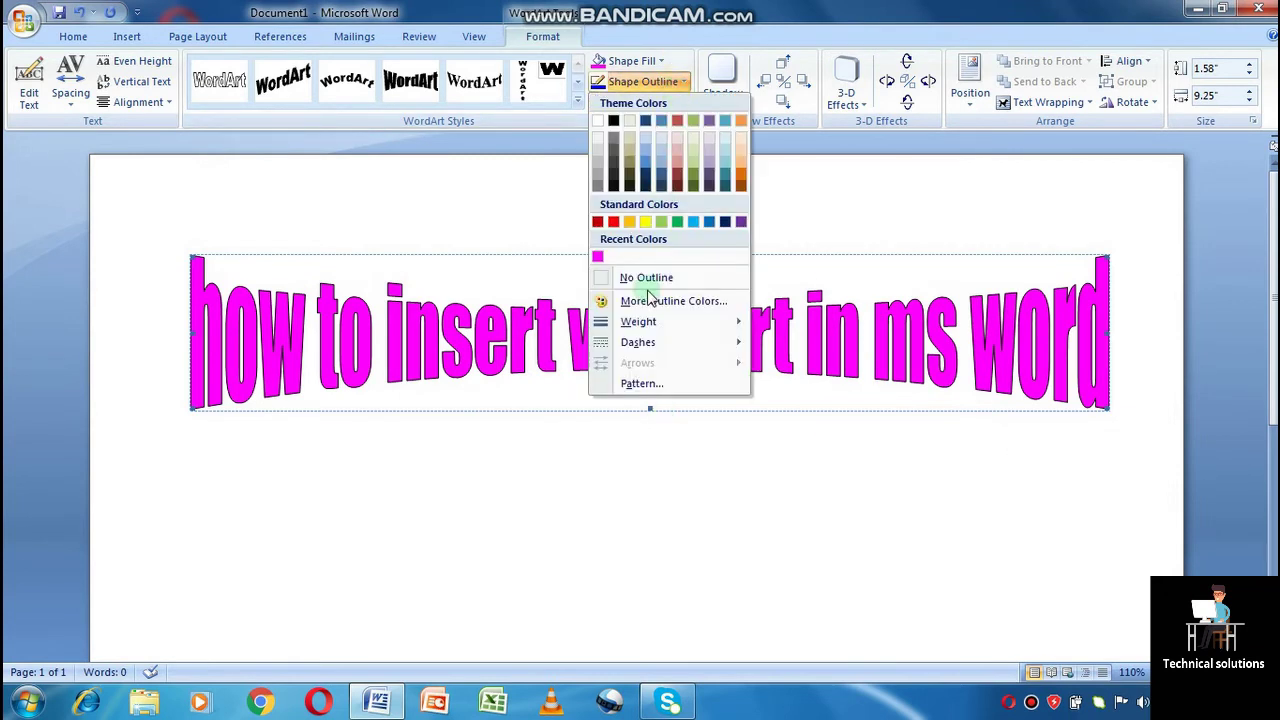
- Give the magenta WordArt a yellow outline from Standard Colors
left_click(645, 221)
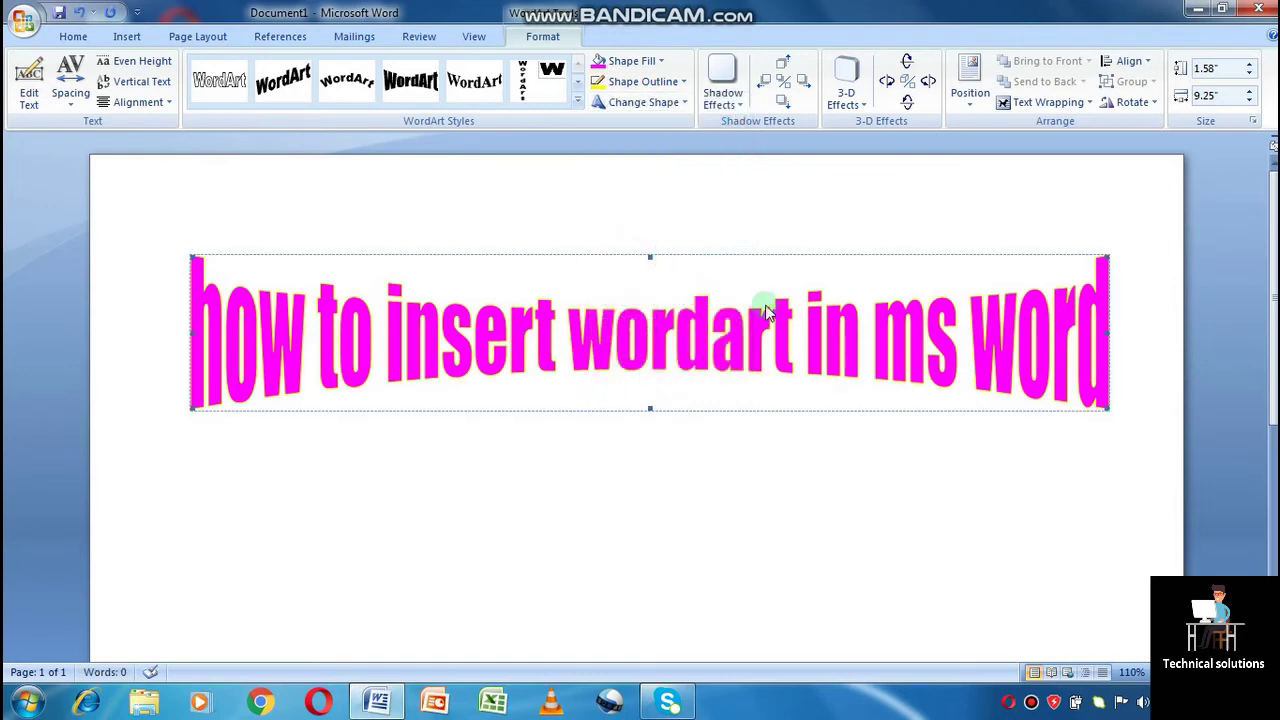
left_click(672, 104)
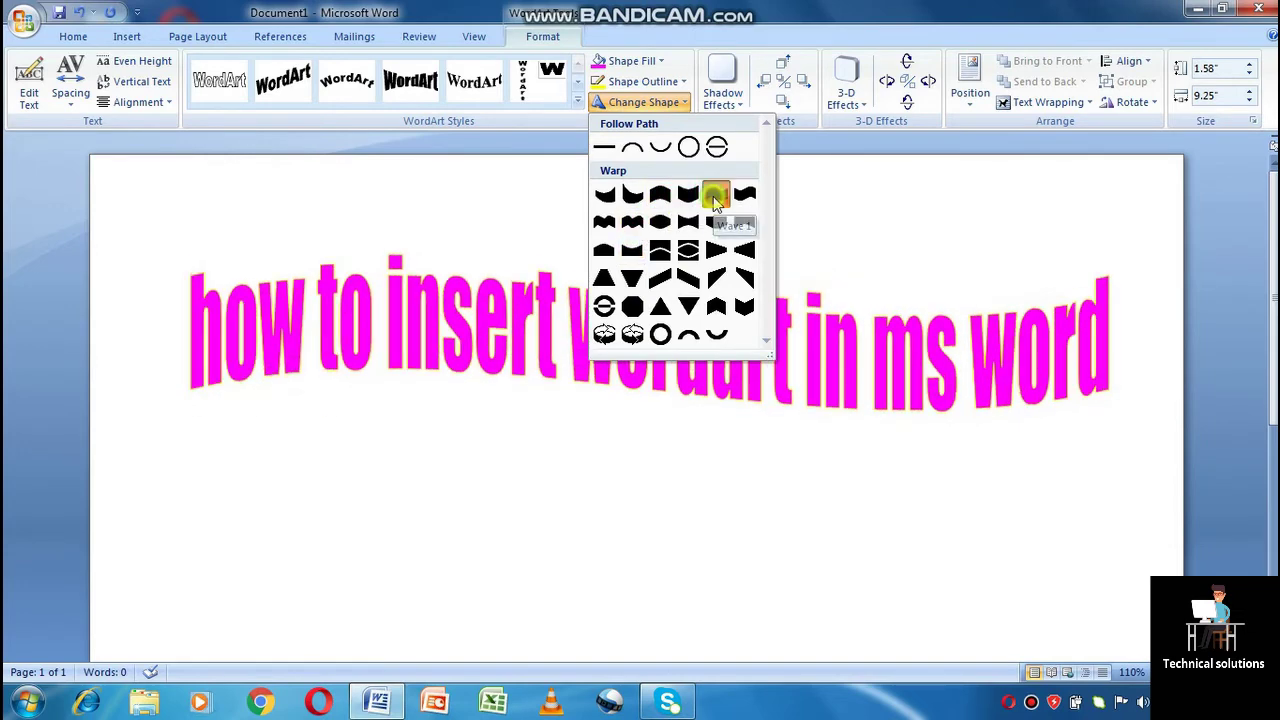
- Warp the WordArt into the Wave 1 shape
left_click(715, 197)
left_click(730, 108)
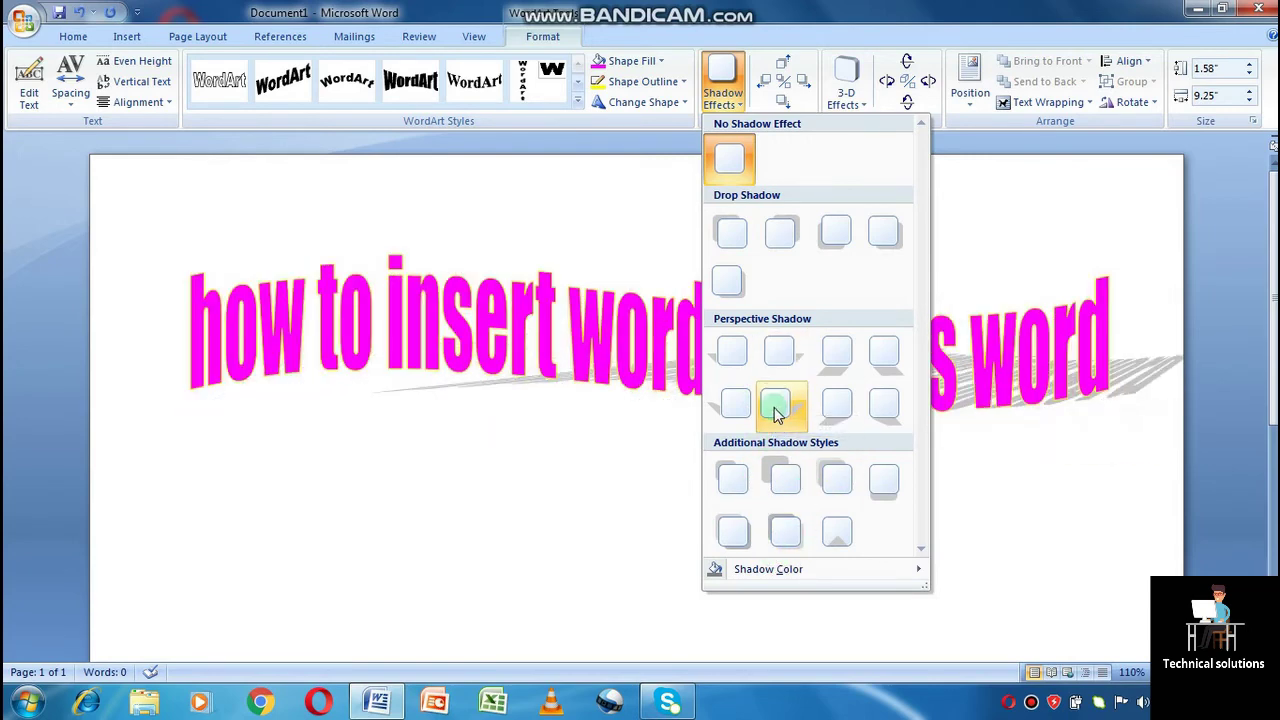
- Add a perspective shadow behind the wavy magenta WordArt
left_click(778, 404)
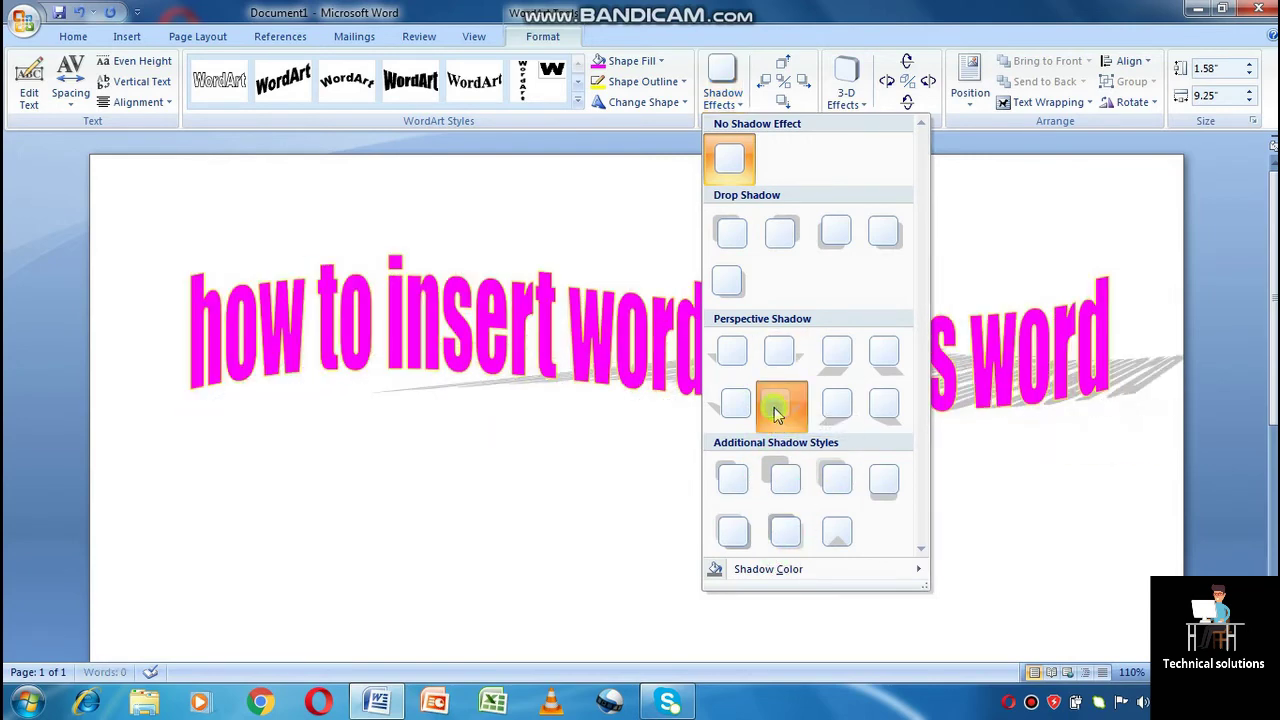
left_click(846, 86)
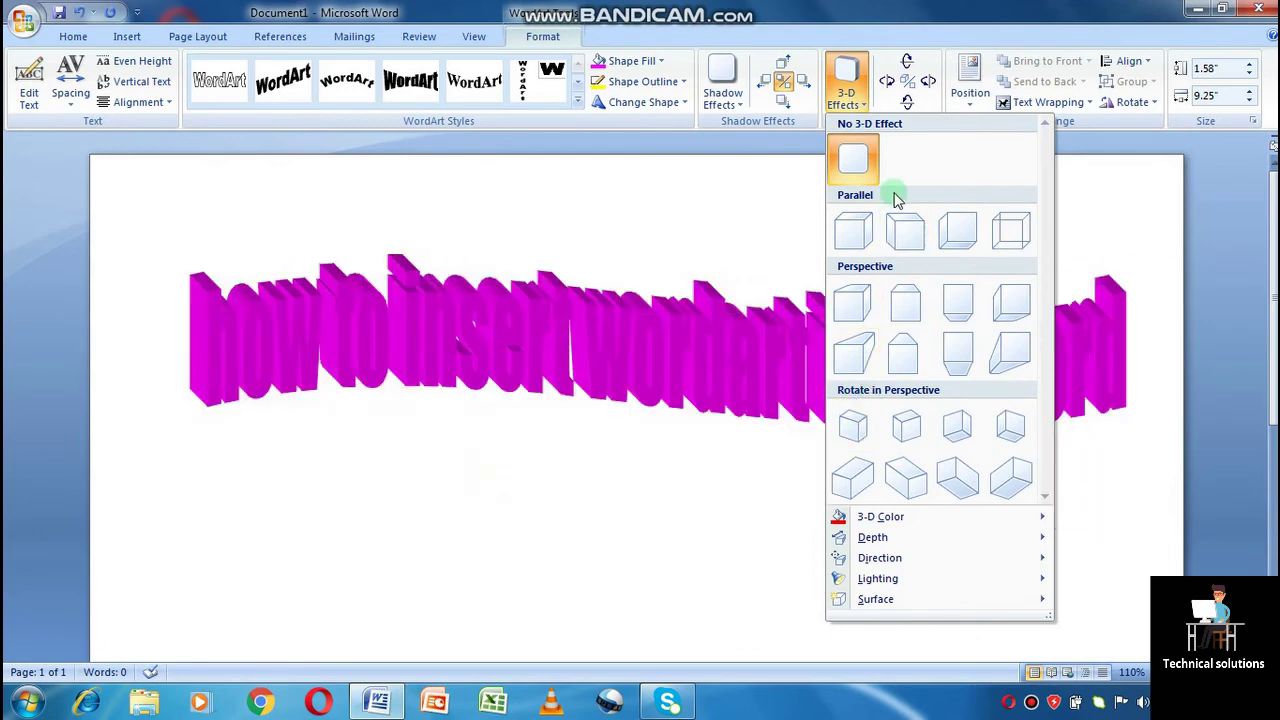
left_click(972, 100)
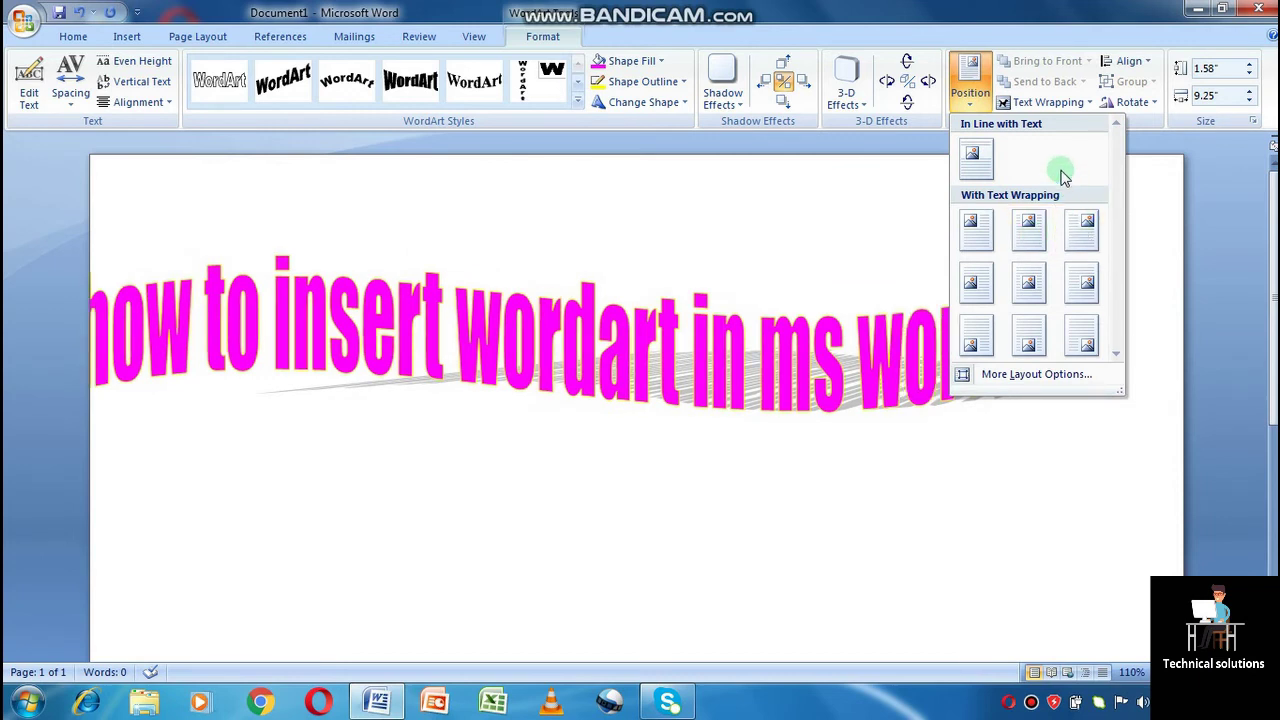
left_click(834, 222)
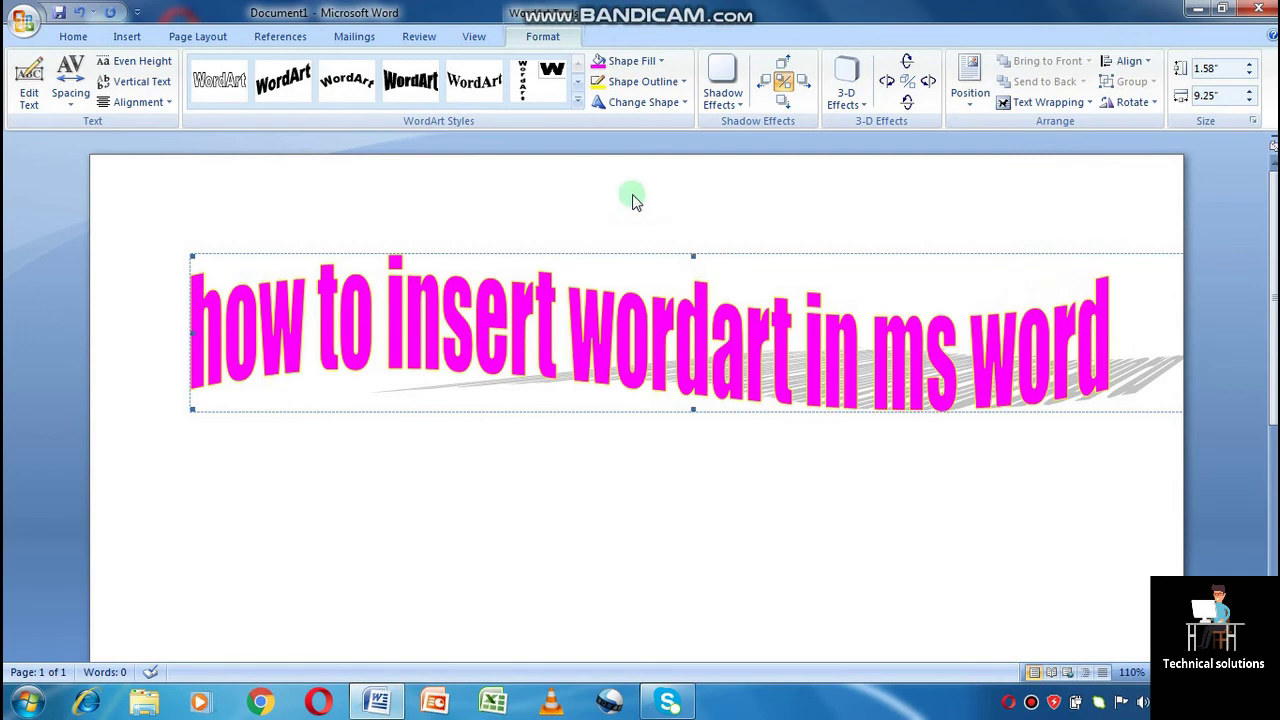
left_click(578, 102)
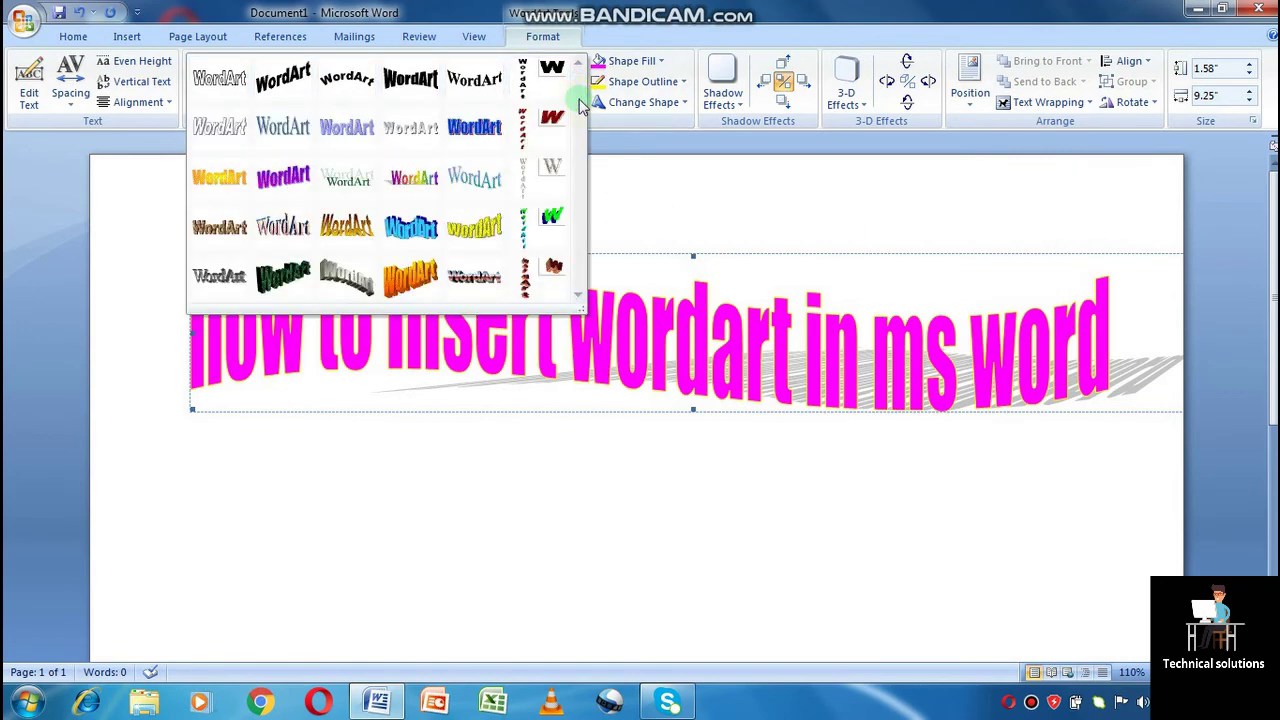
left_click(627, 208)
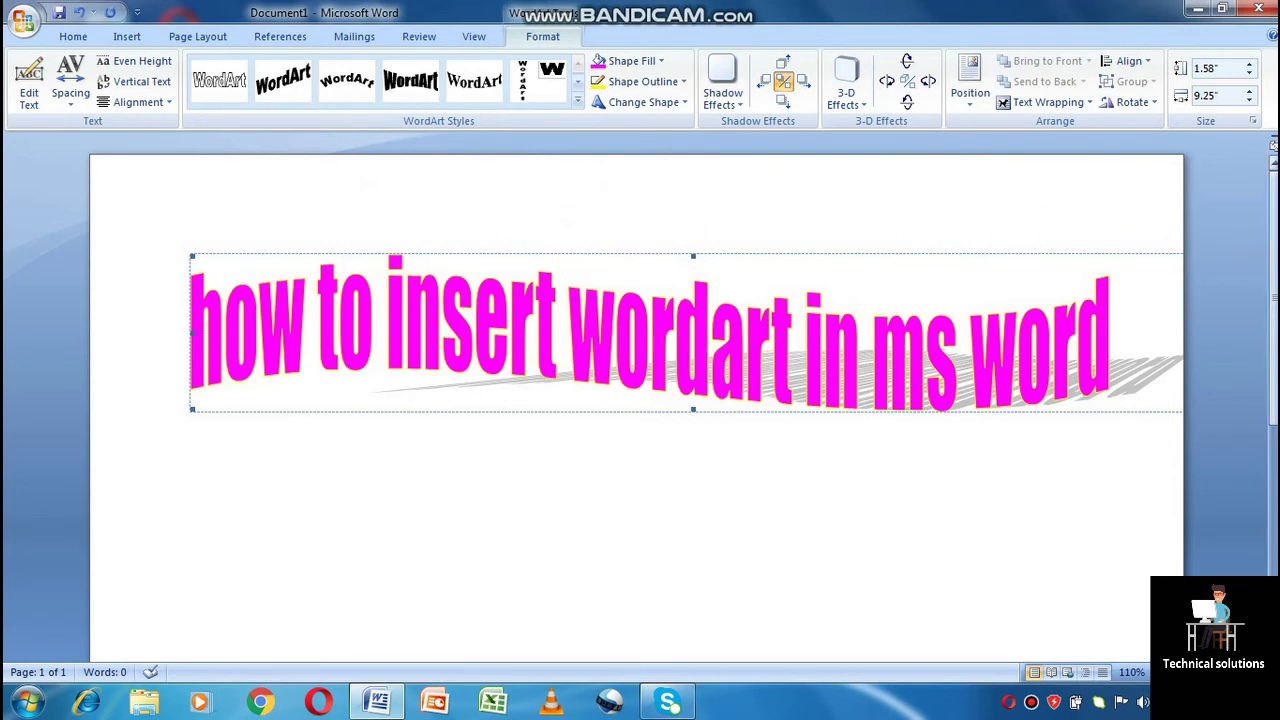
scroll(640, 330, "down", 3)
scroll(640, 330, "up", 2)
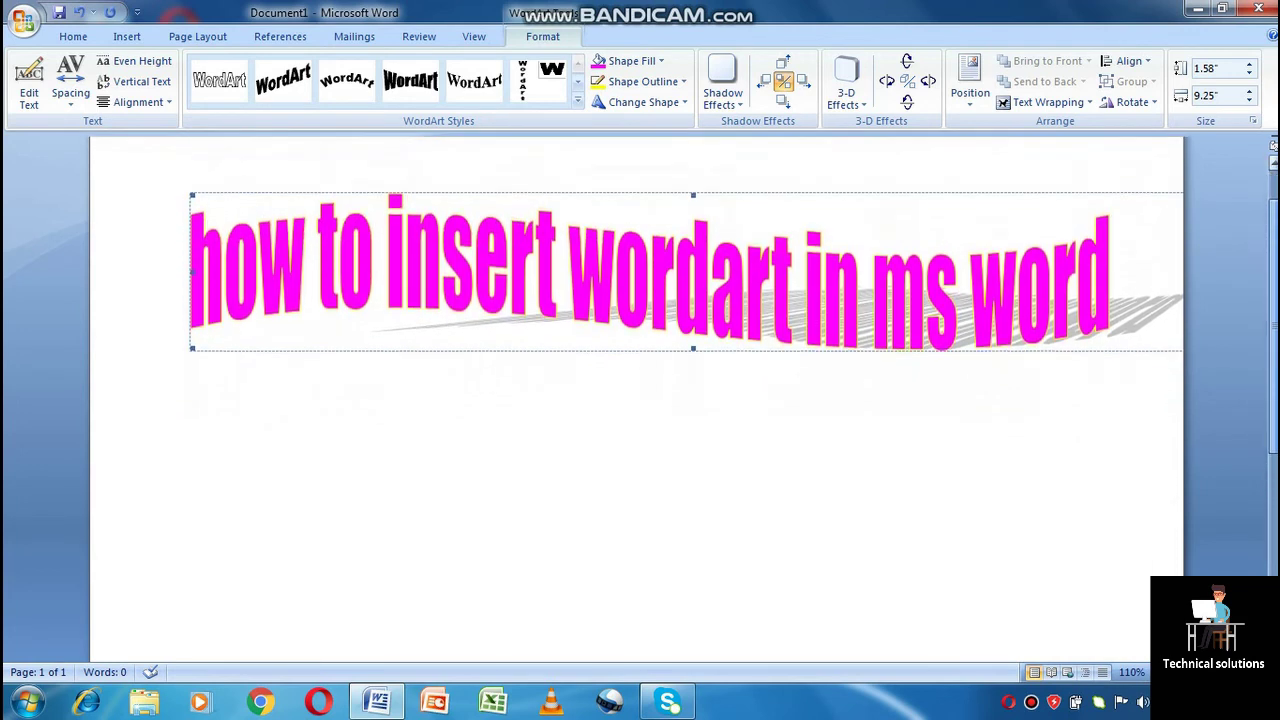
scroll(640, 330, "up", 1)
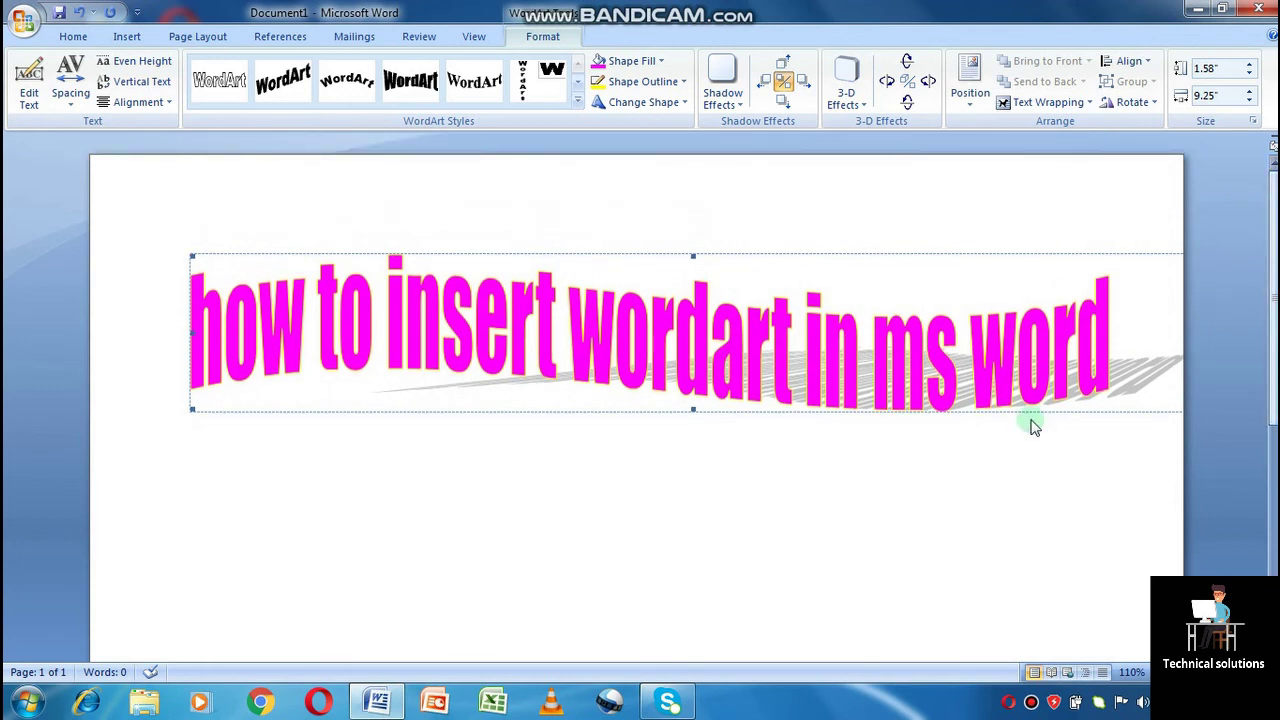